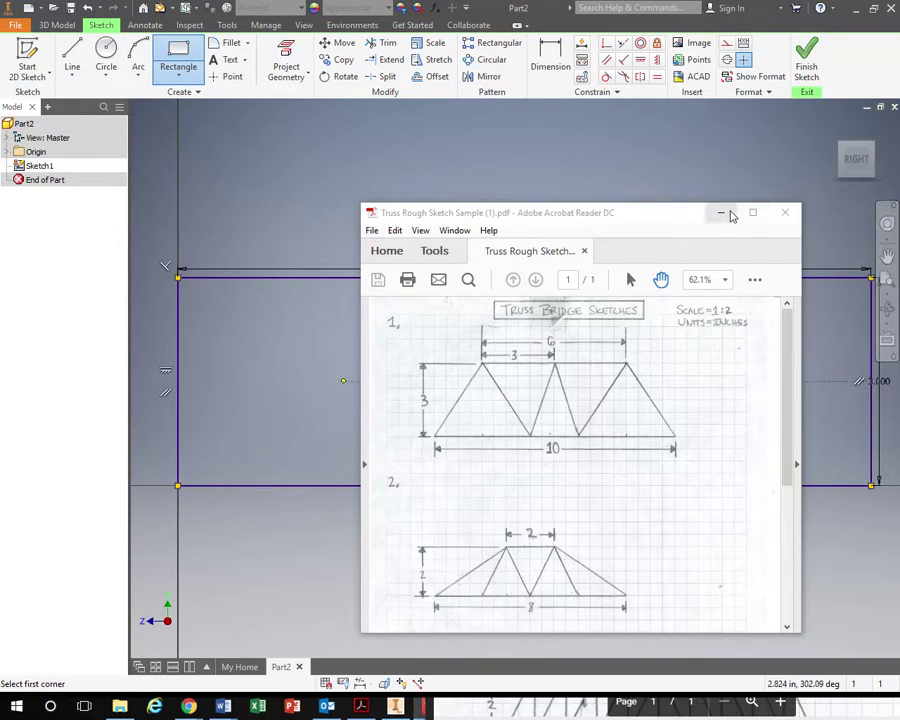
Step: Minimize the truss reference PDF and draw a 2 in line along the rectangle's top edge from its upper-left corner
{"action": "left_click", "coordinate": [722, 216]}
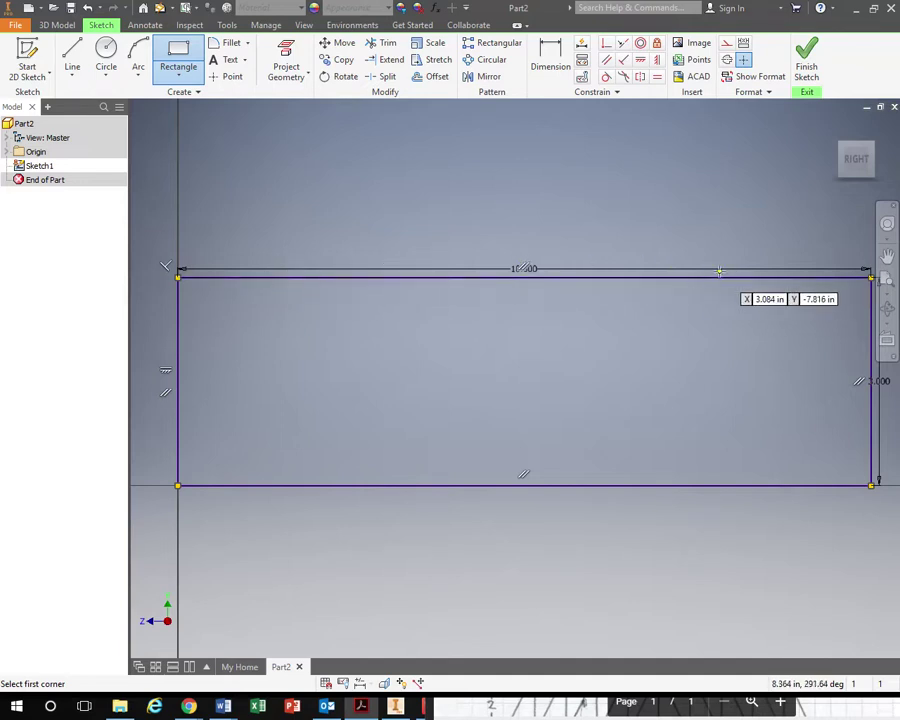
{"action": "left_click", "coordinate": [72, 55]}
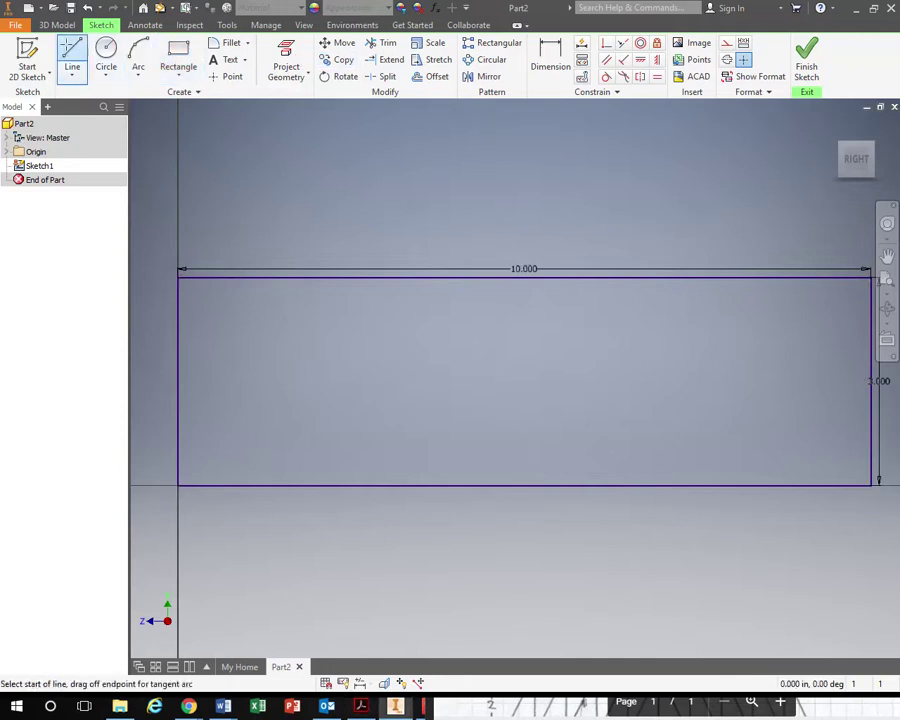
{"action": "left_click", "coordinate": [178, 277]}
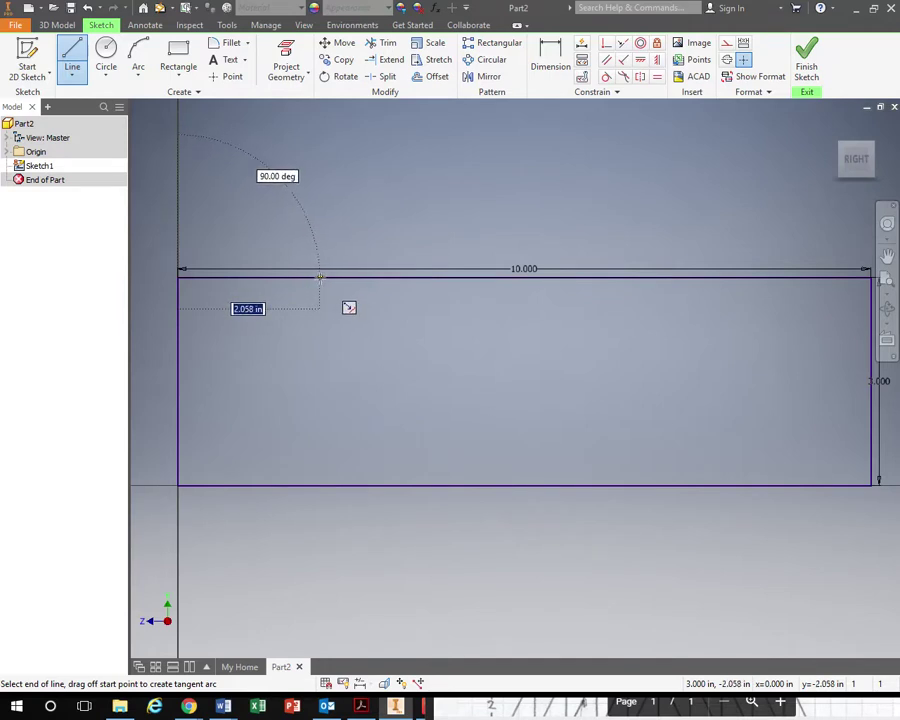
{"action": "type", "text": "2"}
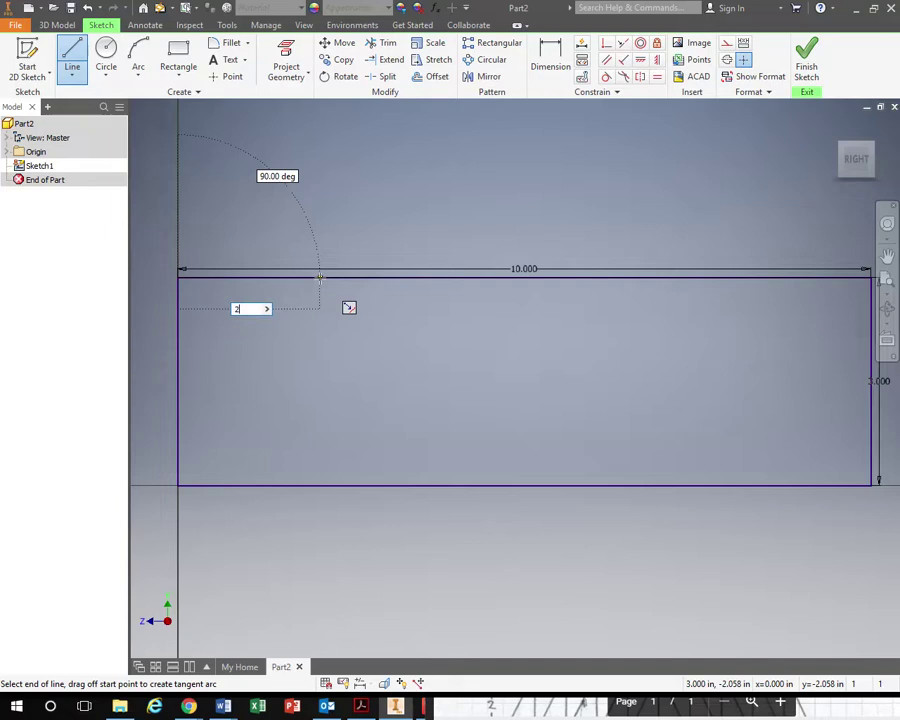
{"action": "key", "text": "Return"}
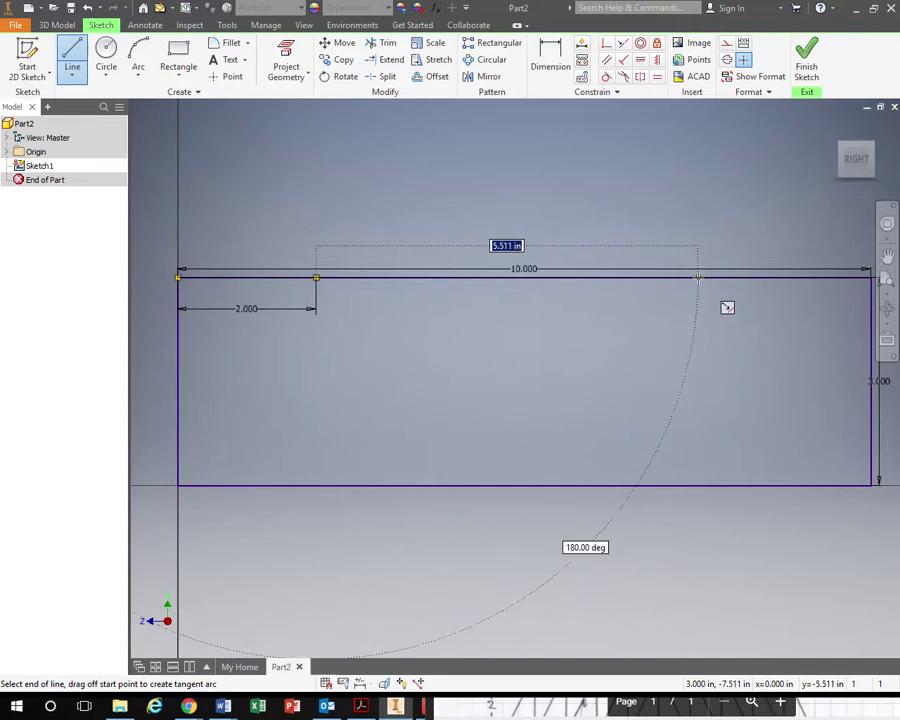
Step: Continue the line 6 in along the top edge, finish it at the upper-right corner and leave the Line command
{"action": "type", "text": "6"}
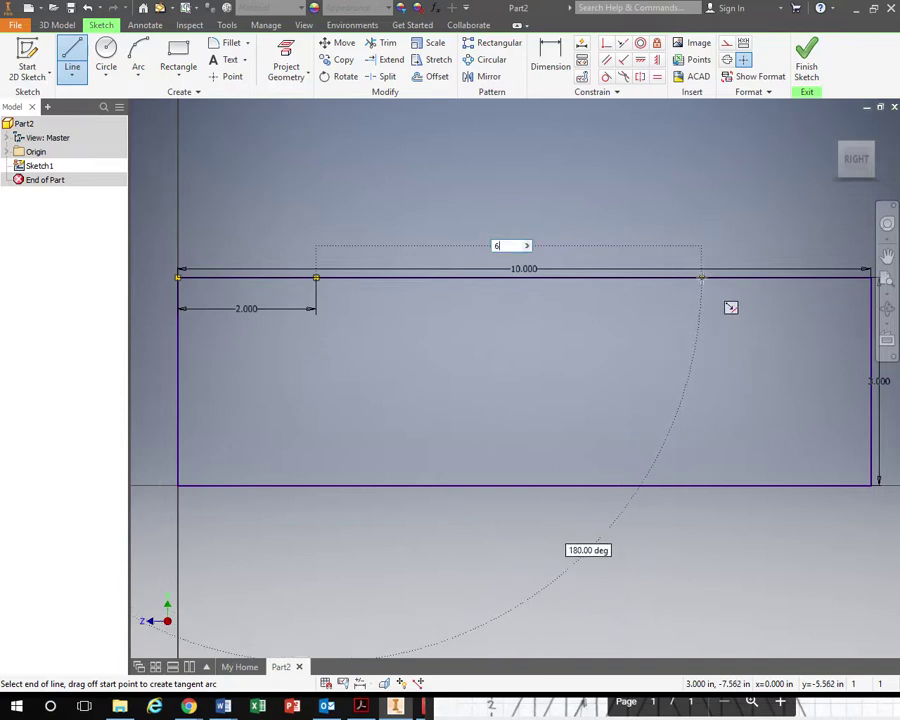
{"action": "key", "text": "Return"}
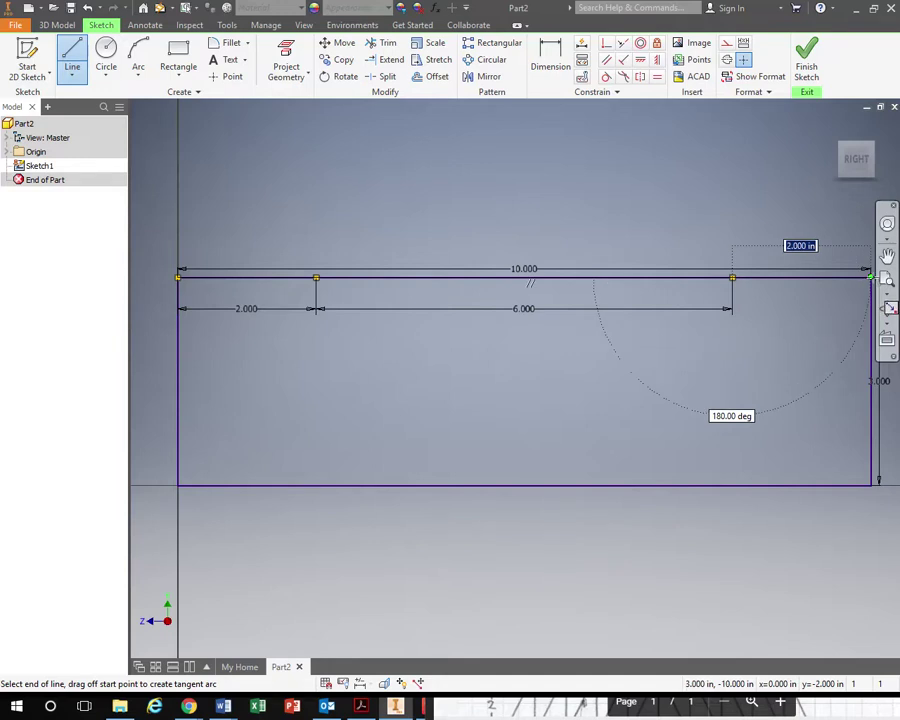
{"action": "left_click", "coordinate": [870, 277]}
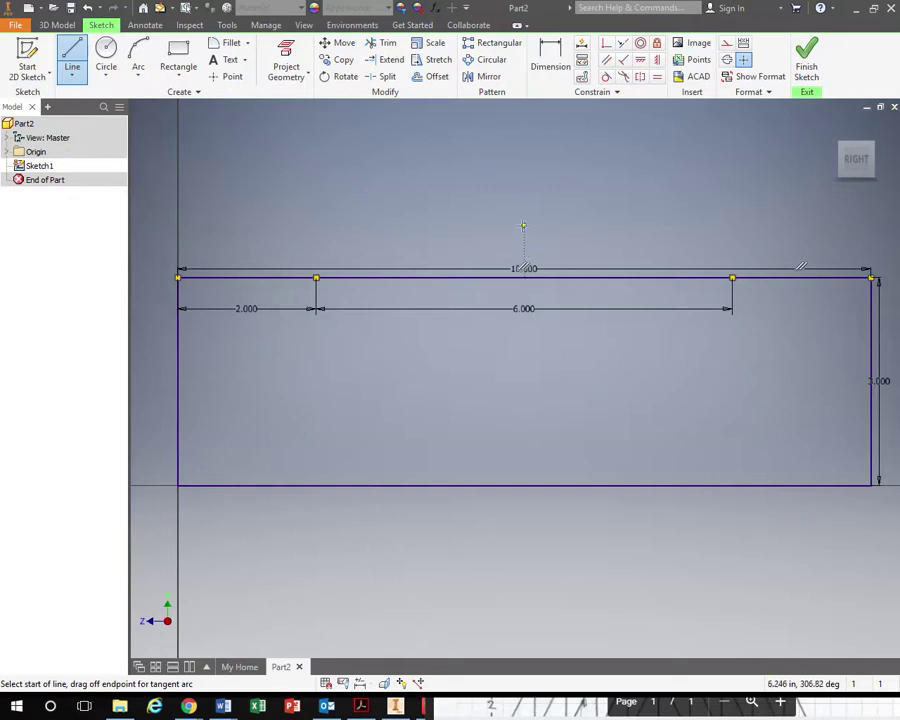
{"action": "right_click", "coordinate": [522, 226]}
{"action": "key", "text": "Escape"}
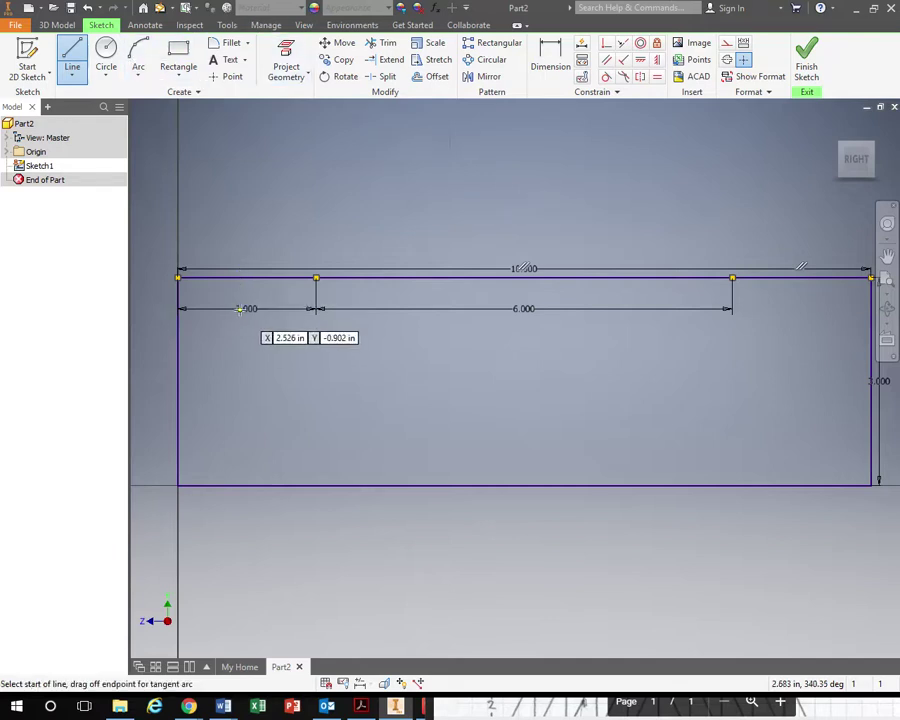
{"action": "key", "text": "Escape"}
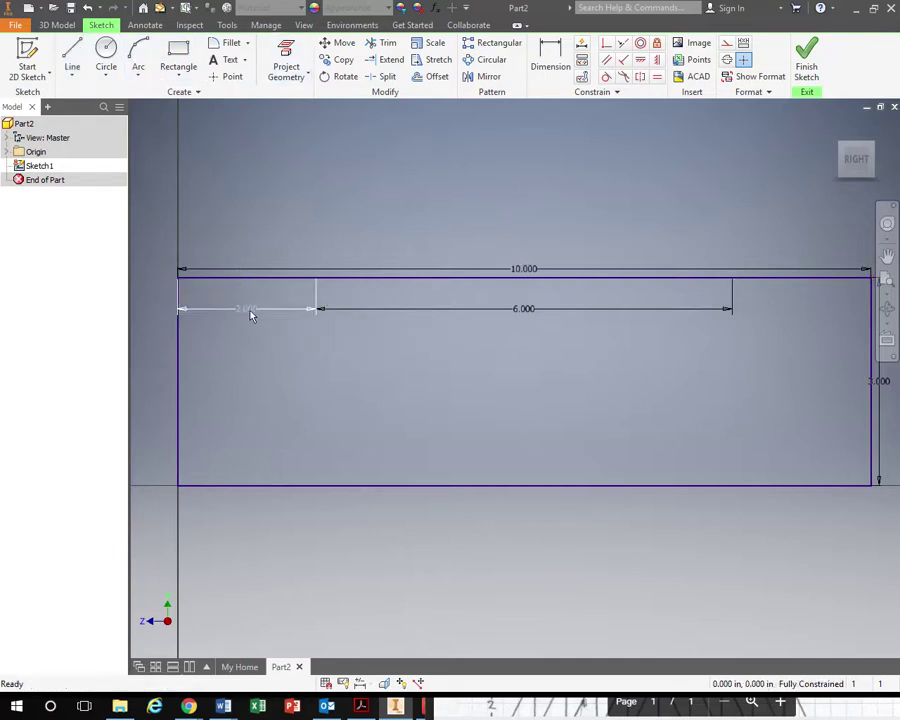
Step: Set the first top-edge segment's dimension to 3 in and restore it to 2 in
{"action": "double_click", "coordinate": [249, 312]}
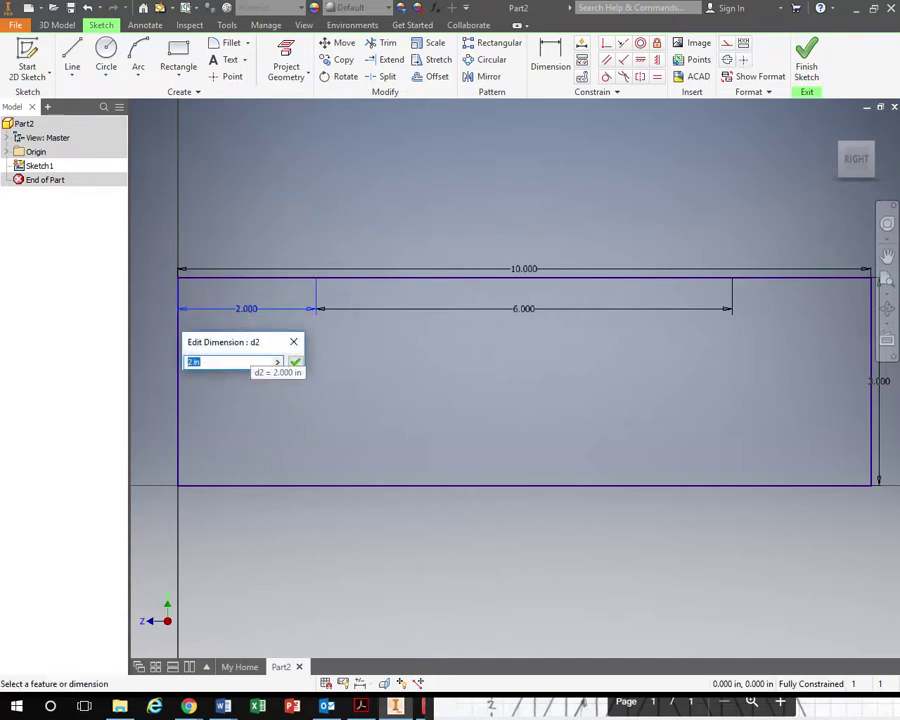
{"action": "key", "text": "Return"}
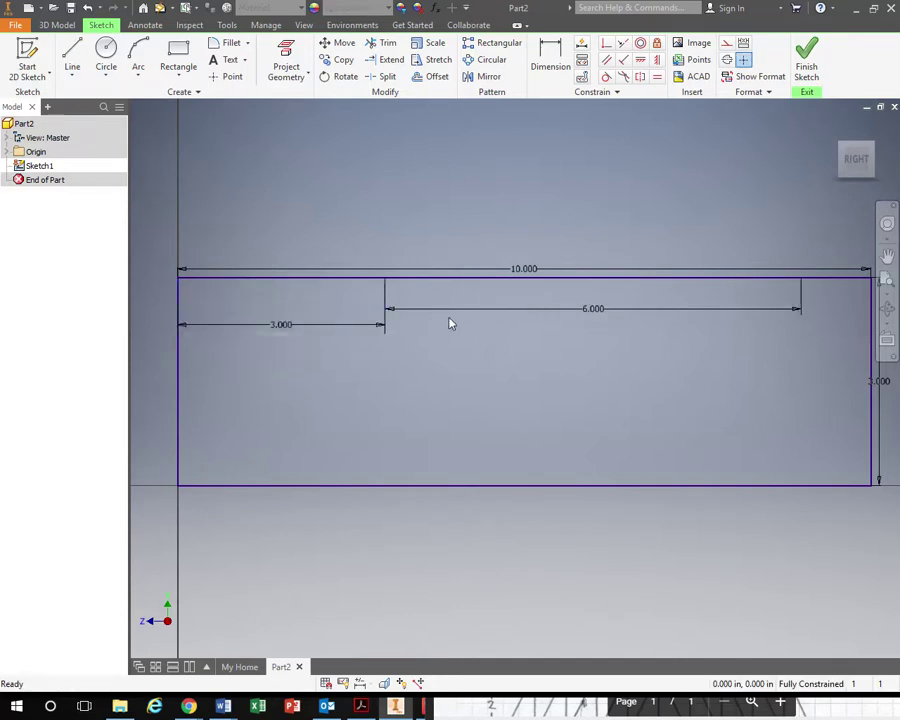
{"action": "double_click", "coordinate": [285, 328]}
{"action": "type", "text": "2"}
{"action": "key", "text": "Return"}
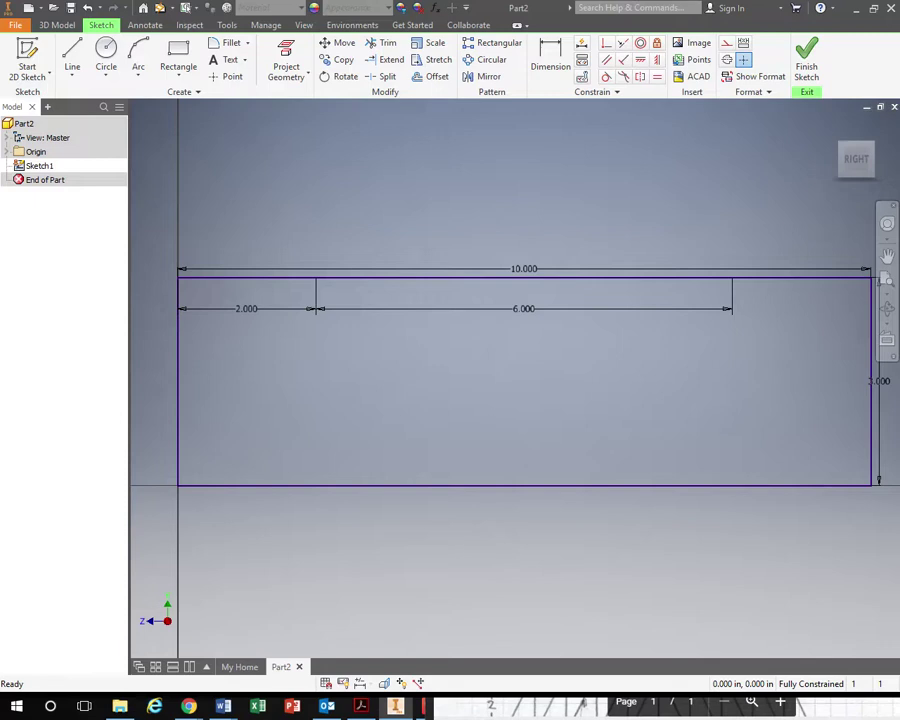
Step: Consult the truss reference PDF and draw a diagonal line from the 2 in point on the top edge to the rectangle's lower-left corner
{"action": "left_click_drag", "start_coordinate": [899, 167], "coordinate": [622, 167]}
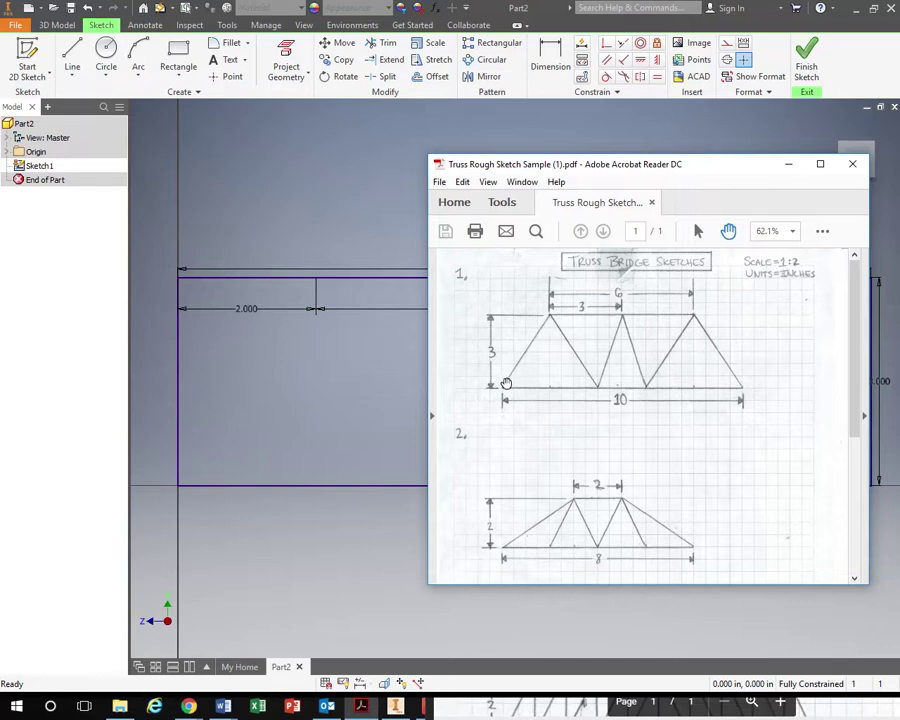
{"action": "left_click", "coordinate": [72, 55]}
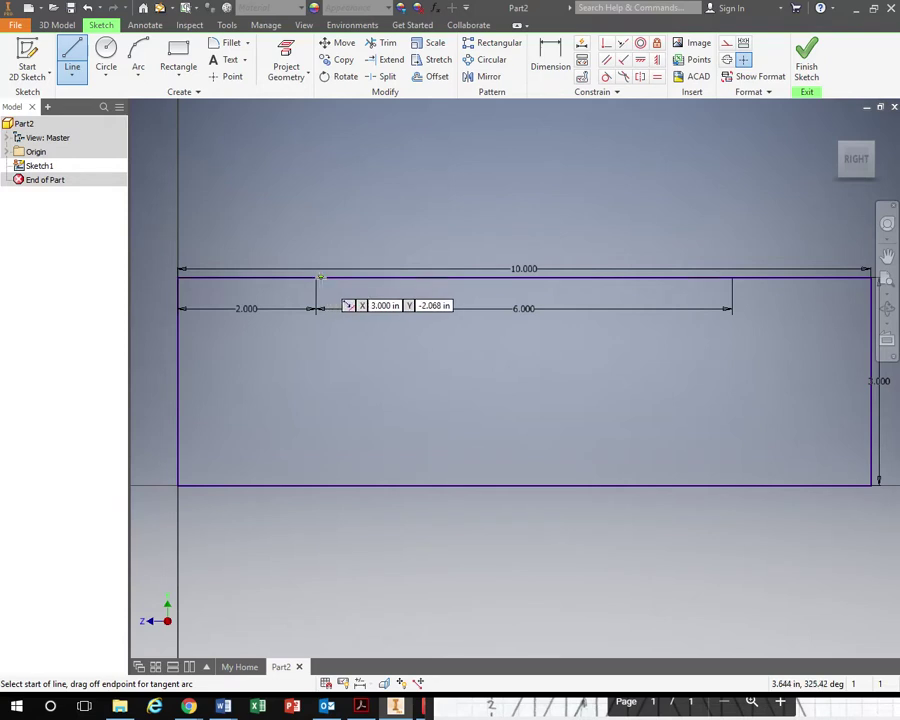
{"action": "left_click", "coordinate": [316, 276]}
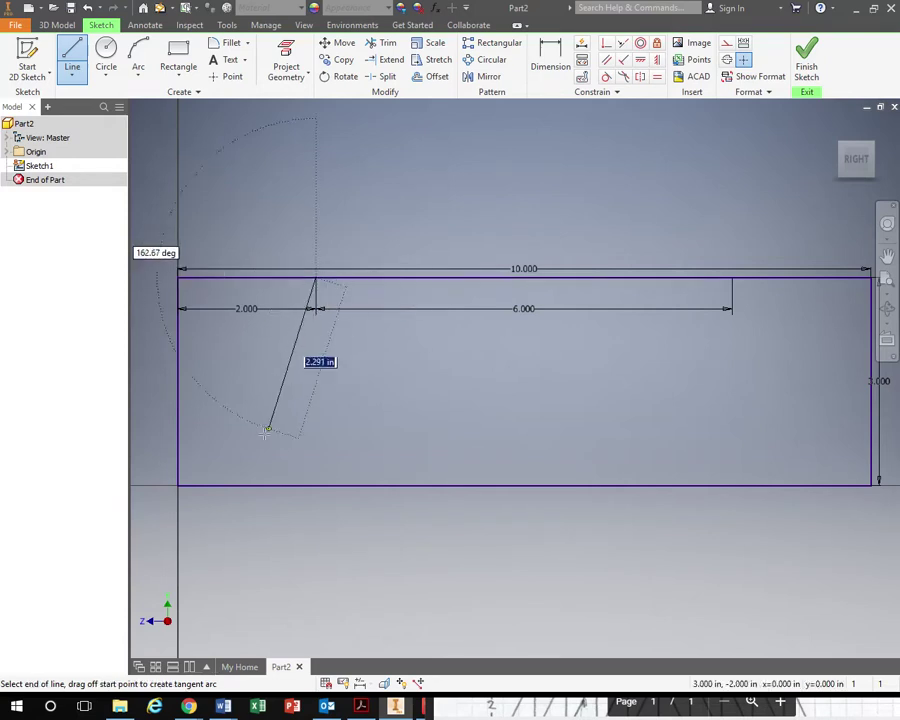
{"action": "double_click", "coordinate": [177, 485]}
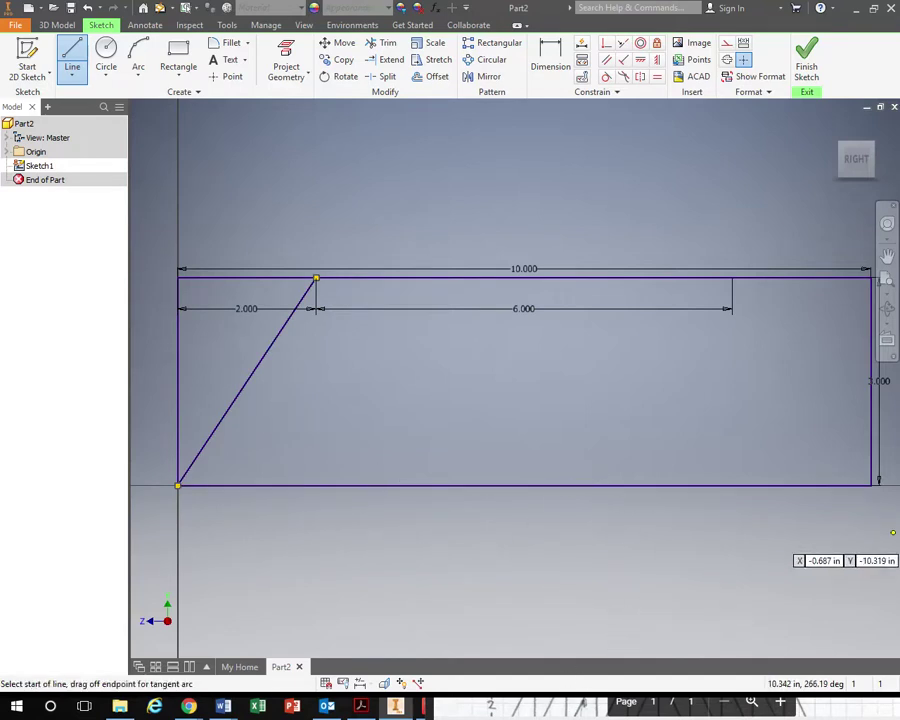
Step: Consult the truss sketch in Chrome and draw a diagonal from the far end of the 6 in segment to the rectangle's lower-right corner
{"action": "key", "text": "alt+Tab"}
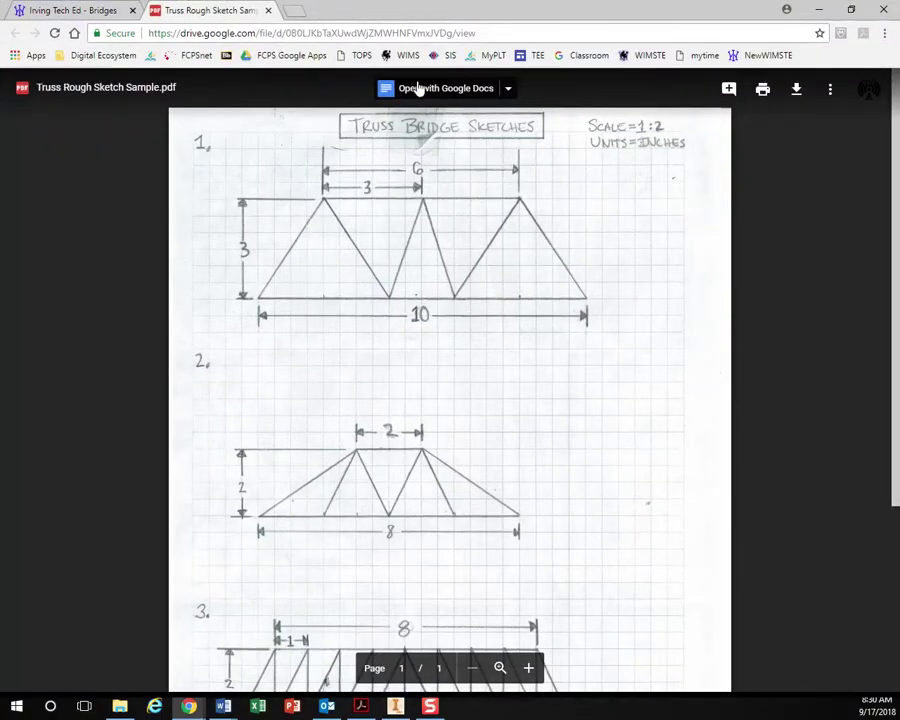
{"action": "left_click_drag", "start_coordinate": [447, 11], "coordinate": [240, 90]}
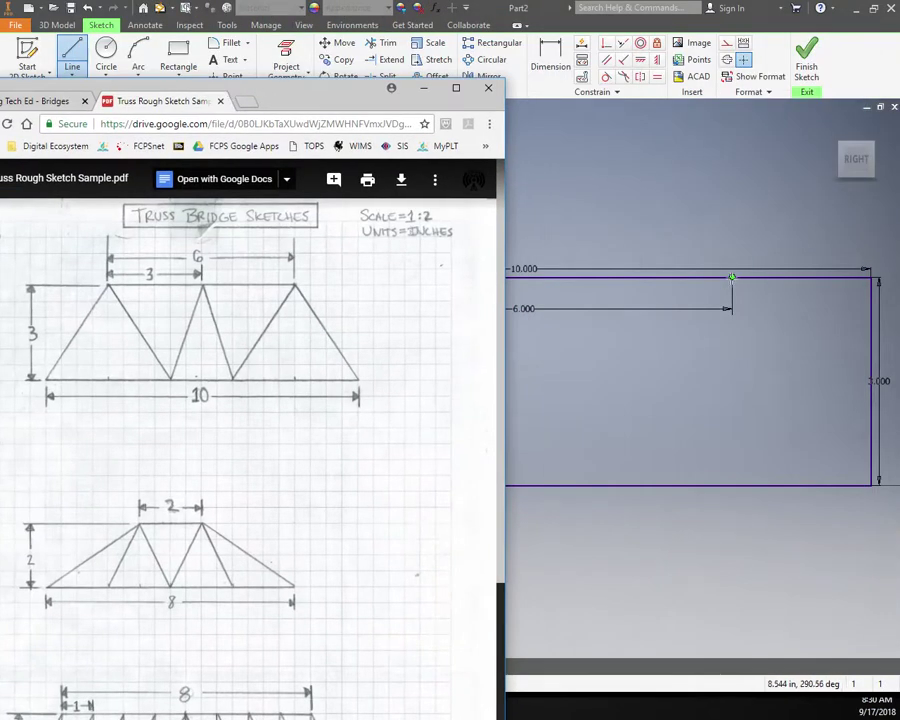
{"action": "left_click", "coordinate": [732, 278]}
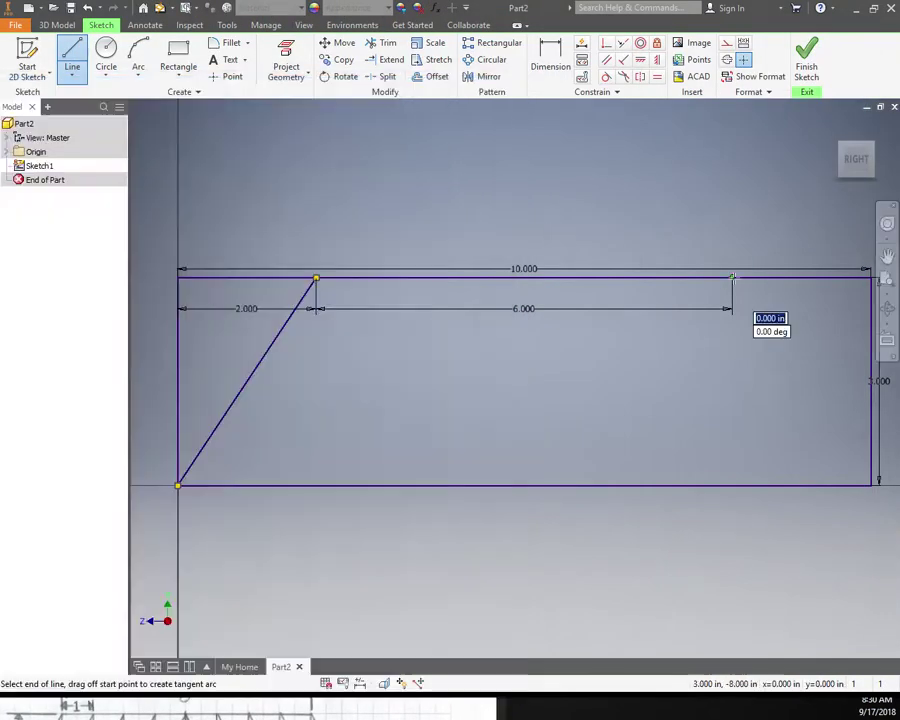
{"action": "left_click", "coordinate": [871, 485]}
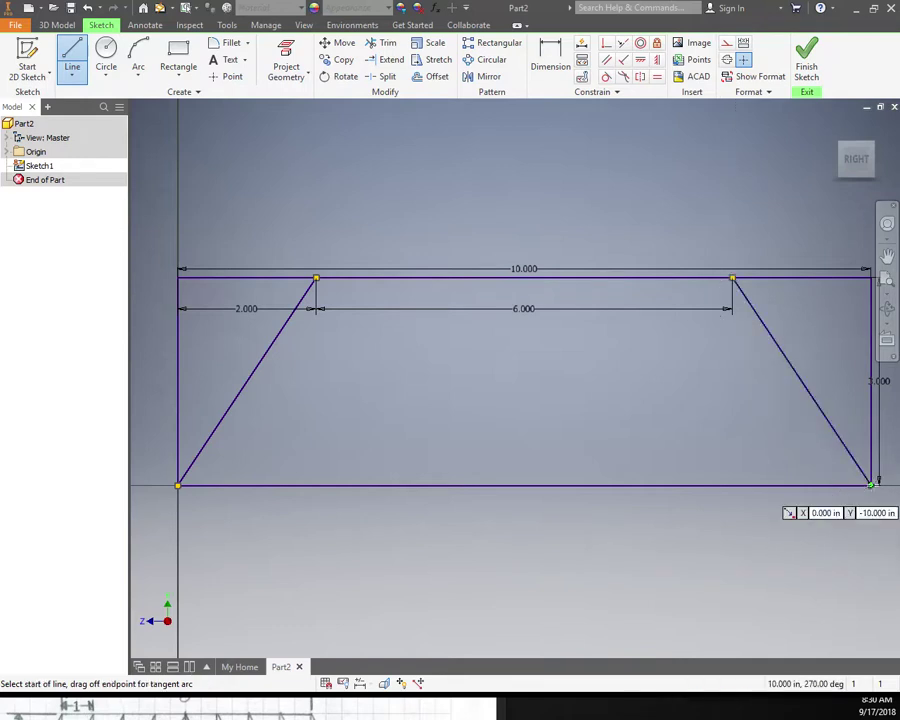
Step: Check the first truss in the Chrome reference and draw a 4 in line along the bottom edge from the lower-left corner
{"action": "left_click", "coordinate": [322, 712]}
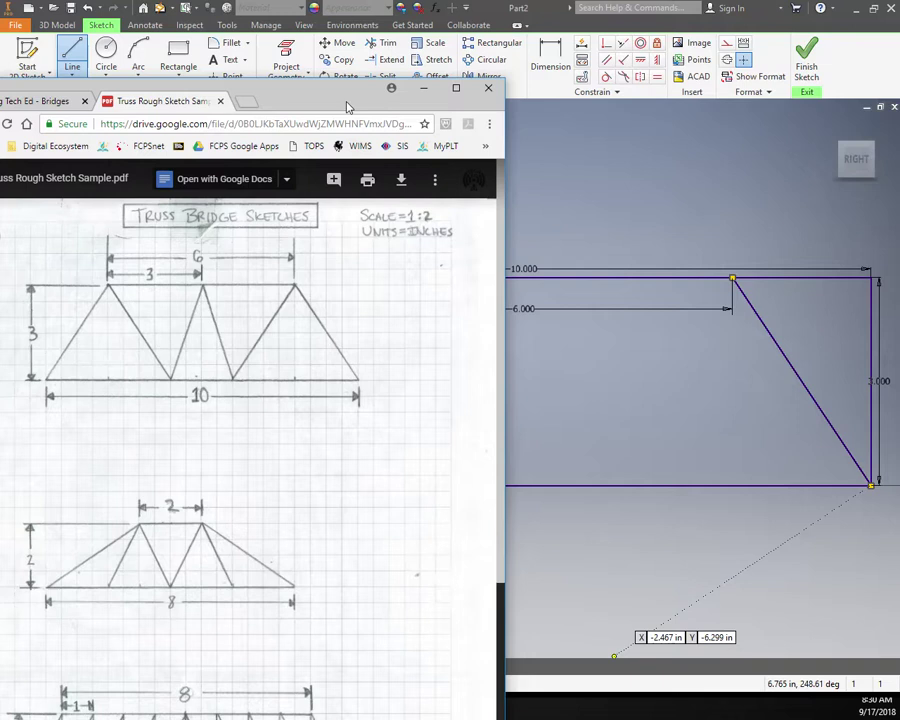
{"action": "left_click", "coordinate": [555, 10]}
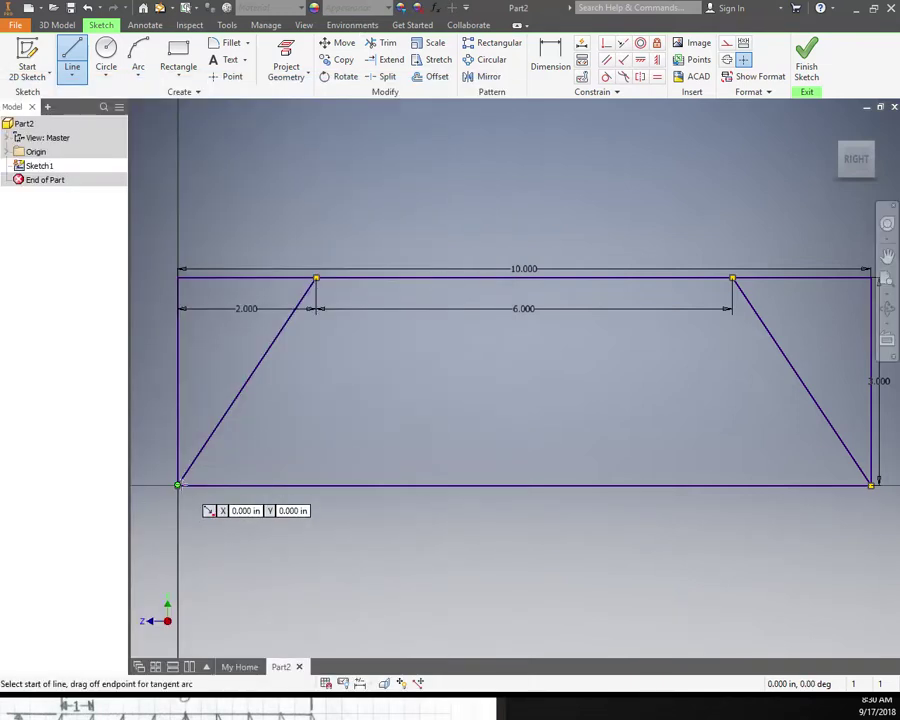
{"action": "left_click", "coordinate": [178, 486]}
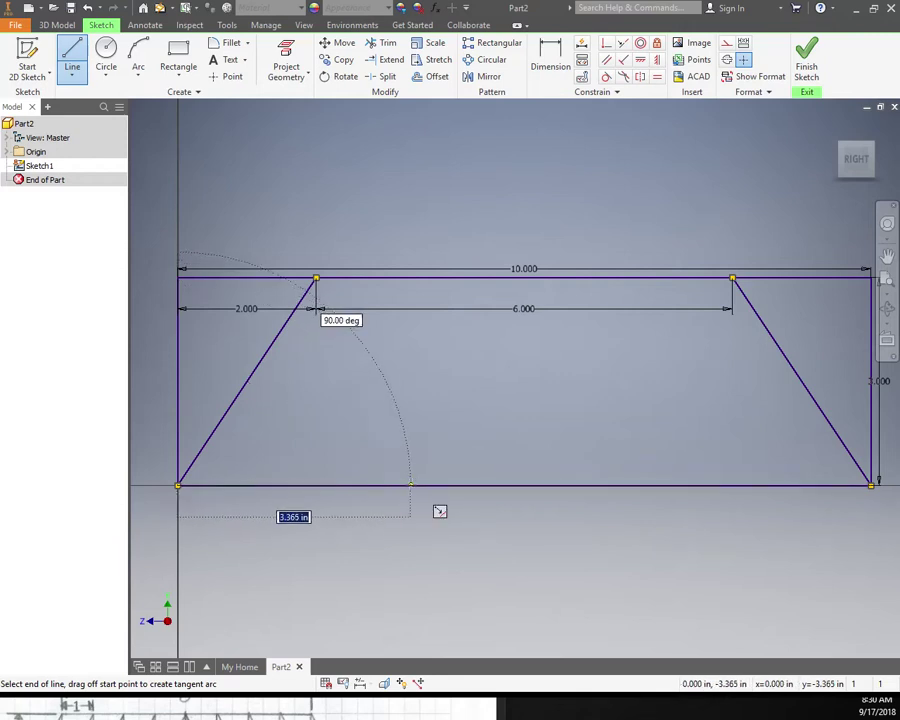
{"action": "type", "text": "4"}
{"action": "key", "text": "Return"}
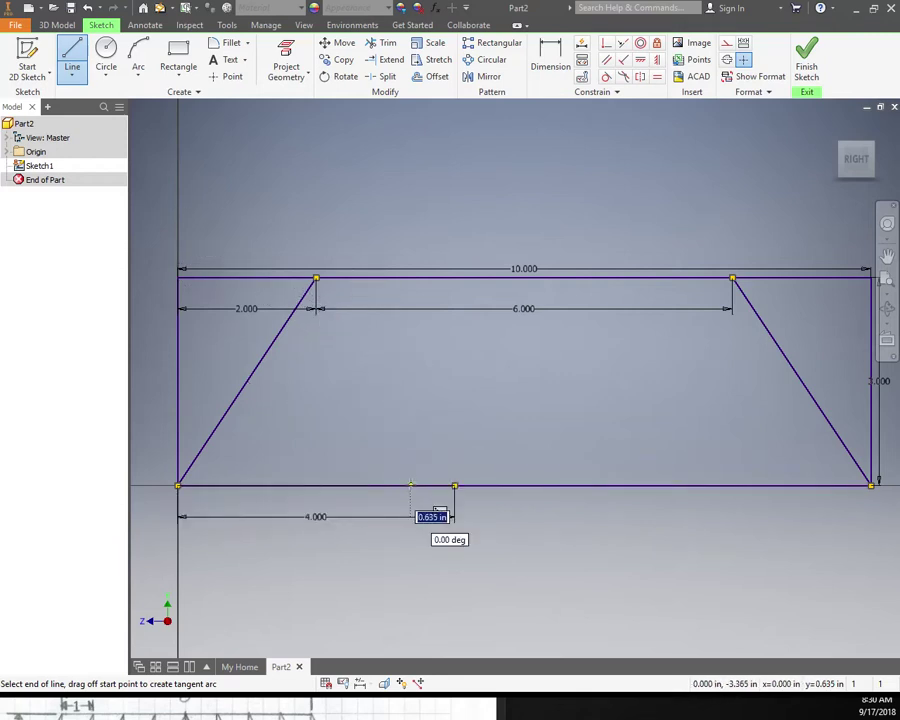
Step: Recheck the reference in Chrome and continue the bottom-edge line with a 2 in segment
{"action": "left_click", "coordinate": [407, 705]}
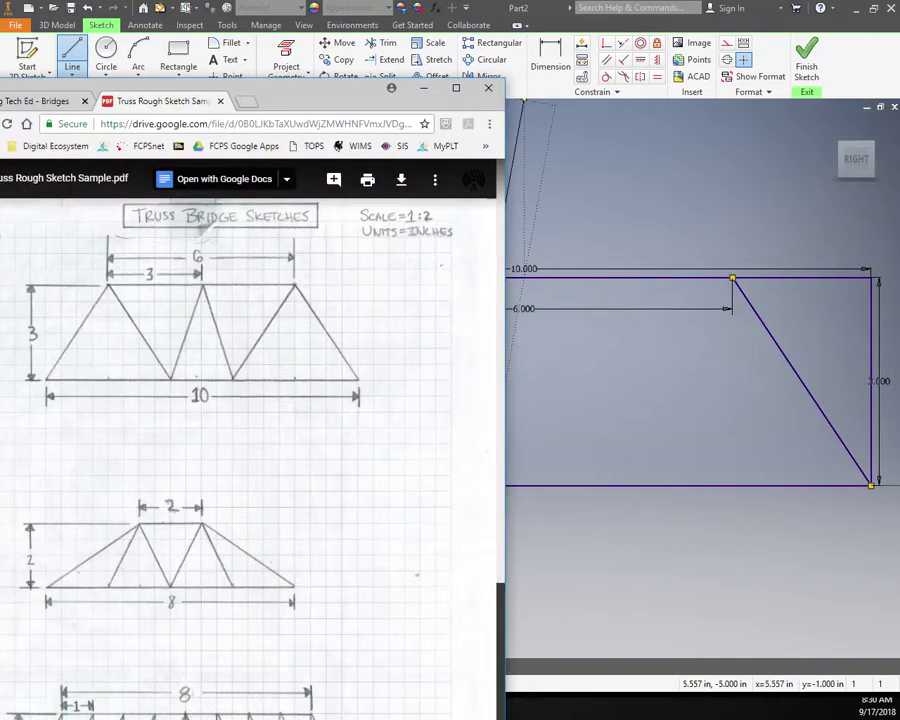
{"action": "right_click", "coordinate": [610, 481]}
{"action": "key", "text": "Escape"}
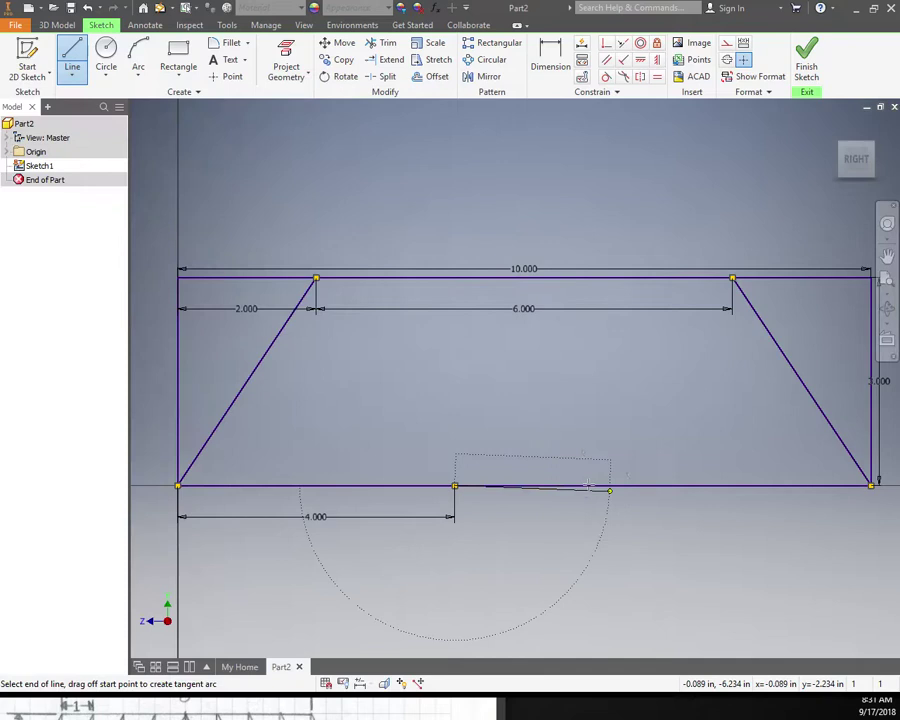
{"action": "left_click_drag", "start_coordinate": [455, 486], "coordinate": [562, 514]}
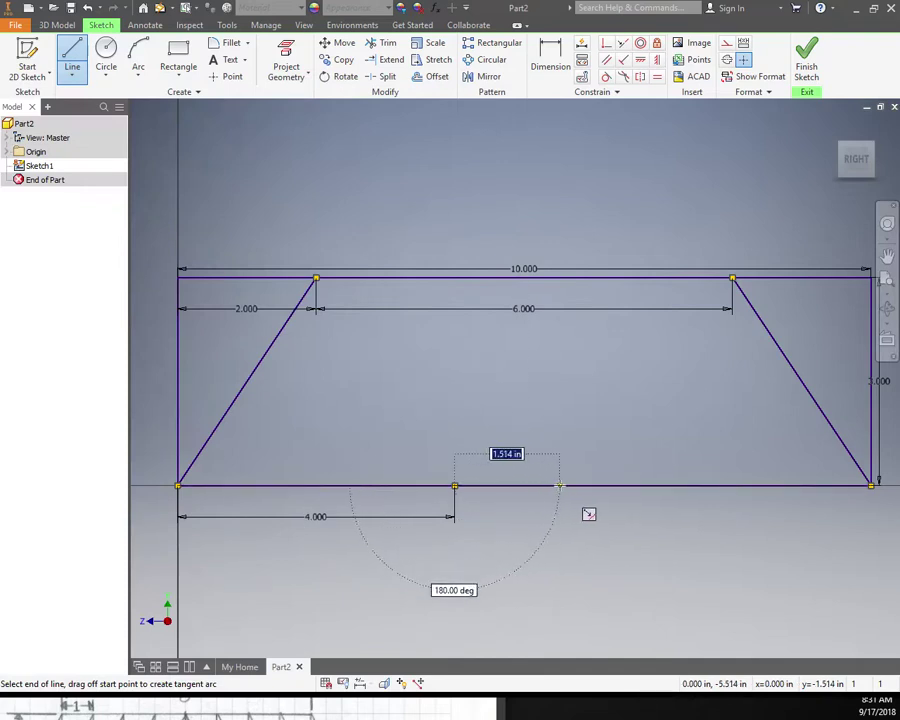
{"action": "type", "text": "2"}
{"action": "key", "text": "Return"}
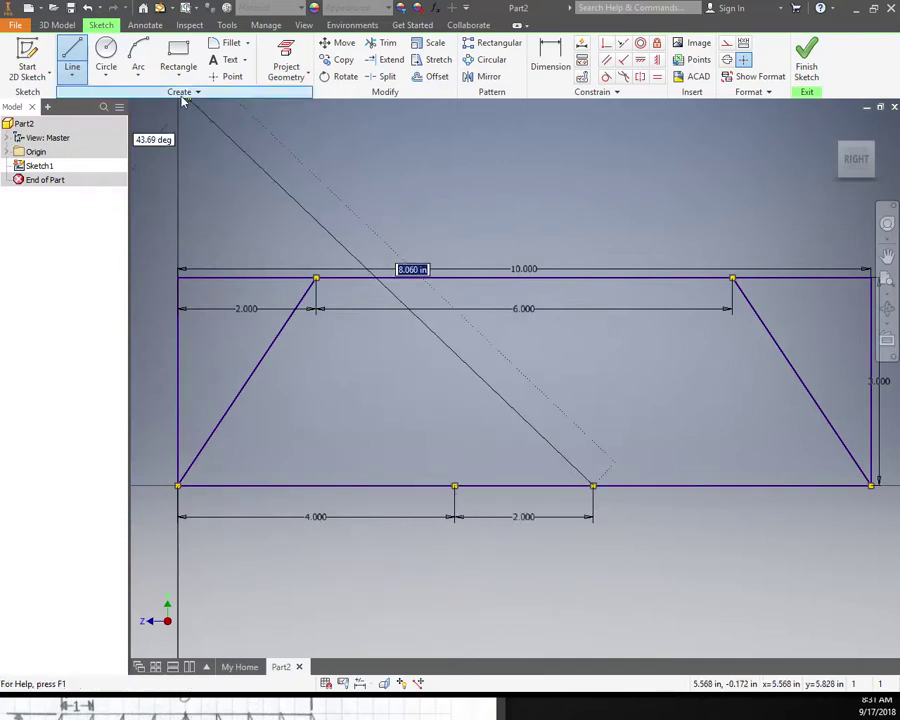
Step: Draw the inner diagonals connecting the ends of the 6 in top segment to the nearest ends of the 2 in bottom segment
{"action": "left_click", "coordinate": [72, 58]}
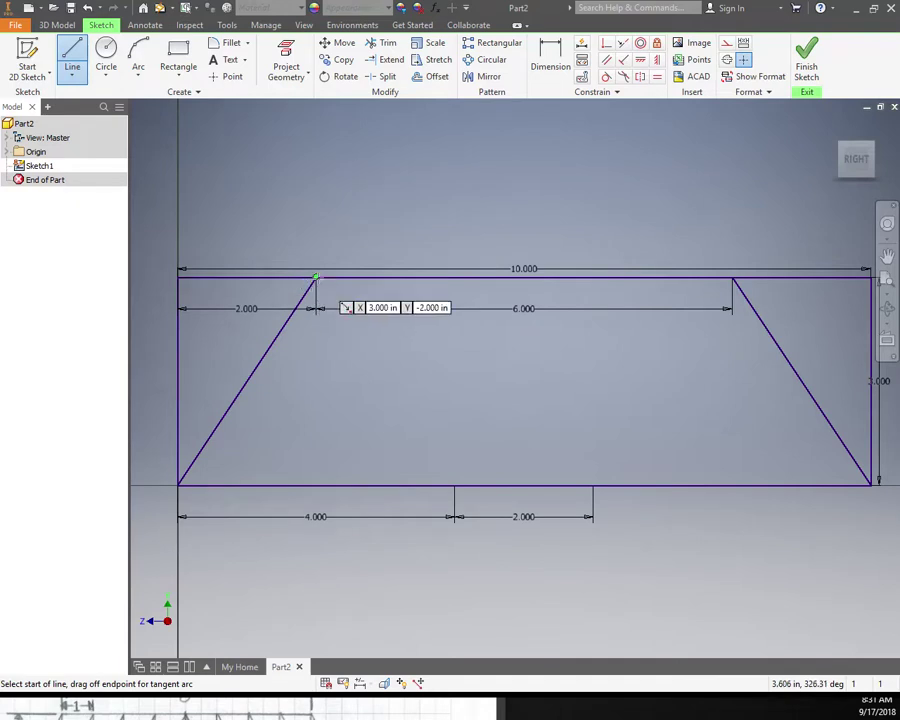
{"action": "left_click", "coordinate": [315, 278]}
{"action": "double_click", "coordinate": [455, 486]}
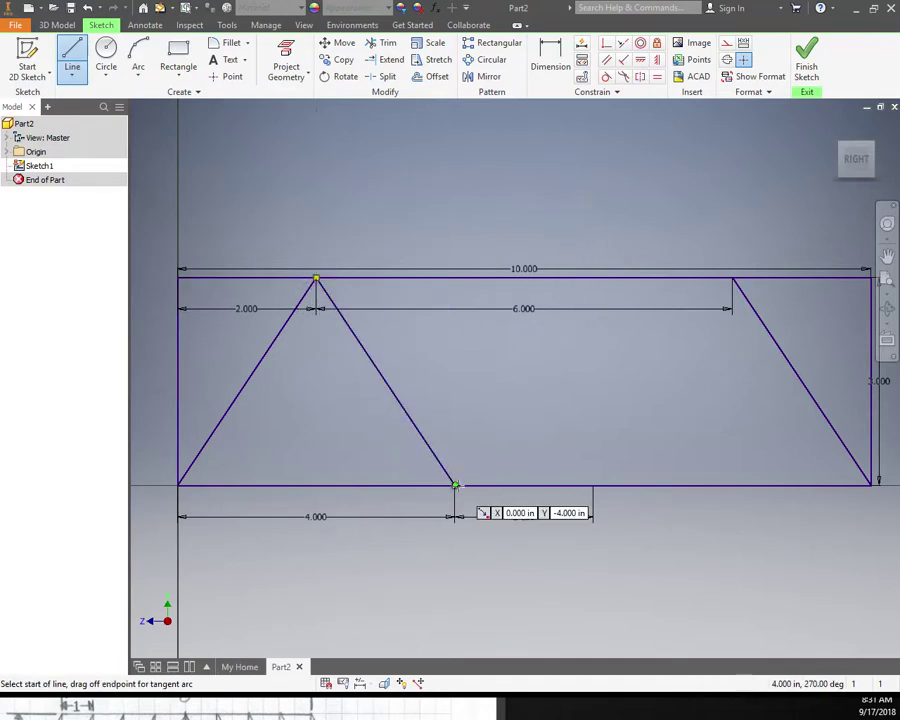
{"action": "left_click", "coordinate": [593, 486]}
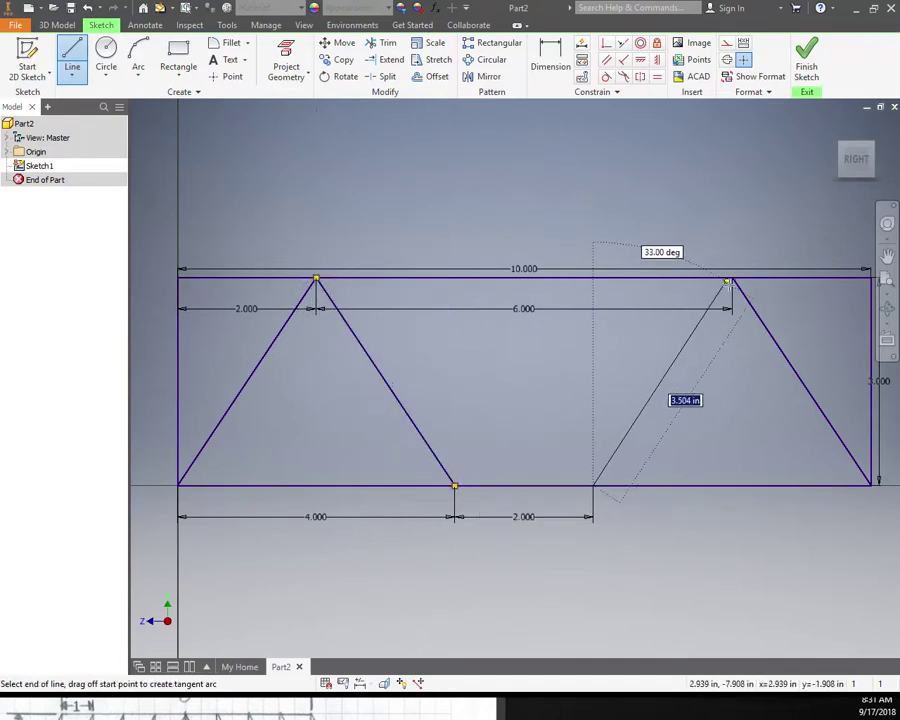
{"action": "double_click", "coordinate": [733, 279]}
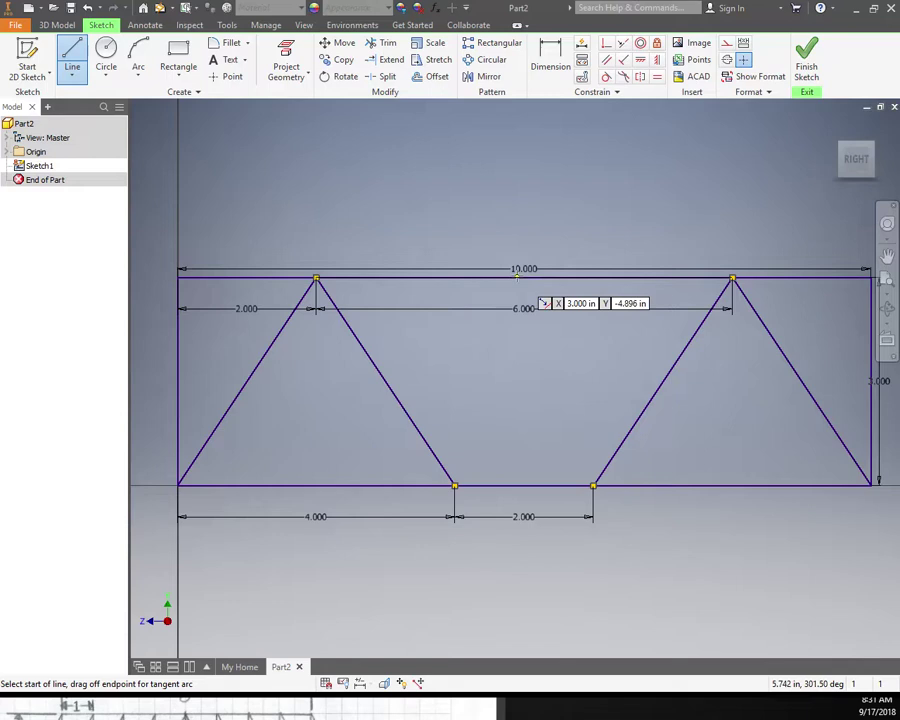
Step: Check the truss reference in Chrome and draw two diagonals from the top edge's midpoint to both ends of the 2 in bottom segment
{"action": "left_click", "coordinate": [386, 707]}
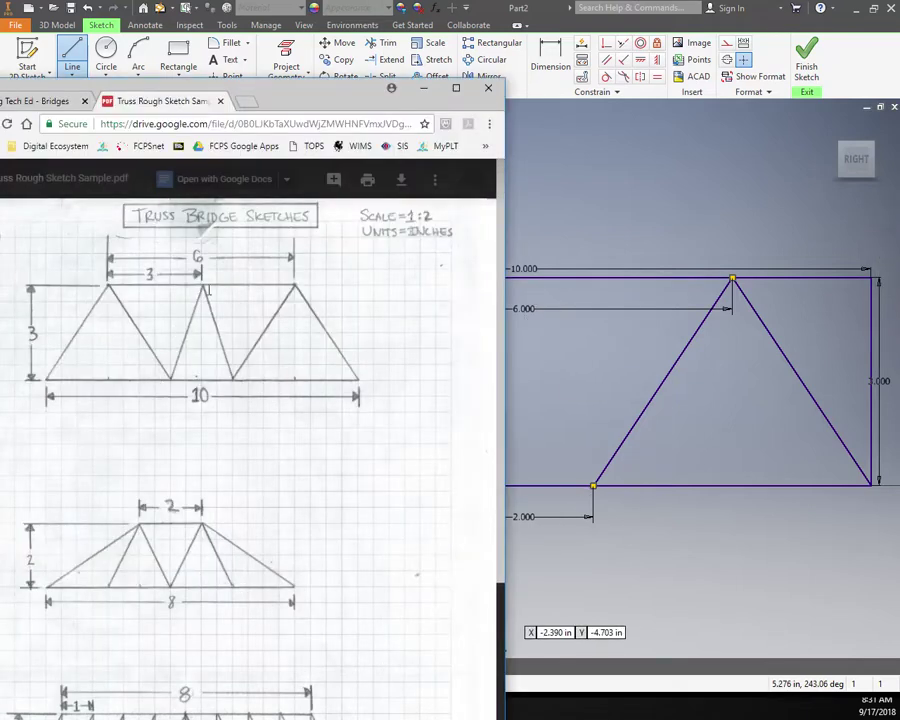
{"action": "left_click", "coordinate": [562, 15]}
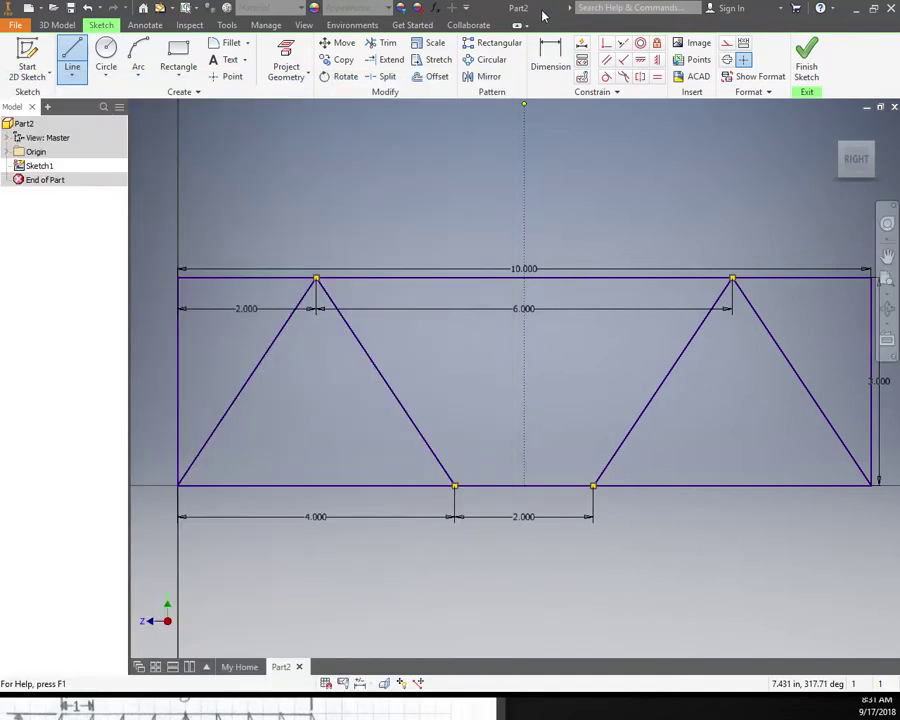
{"action": "left_click", "coordinate": [524, 277]}
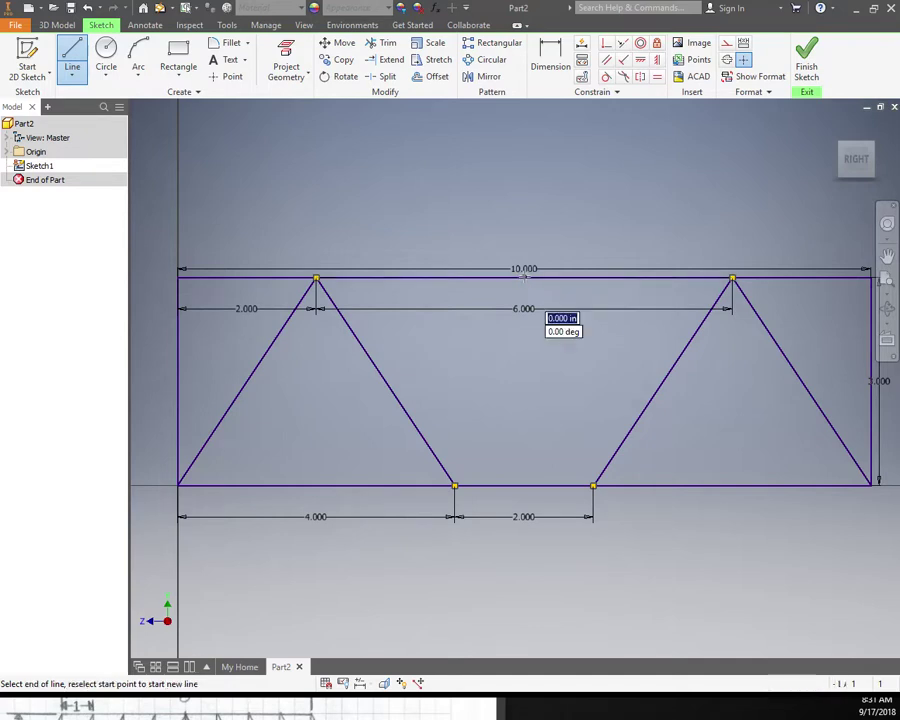
{"action": "double_click", "coordinate": [455, 485]}
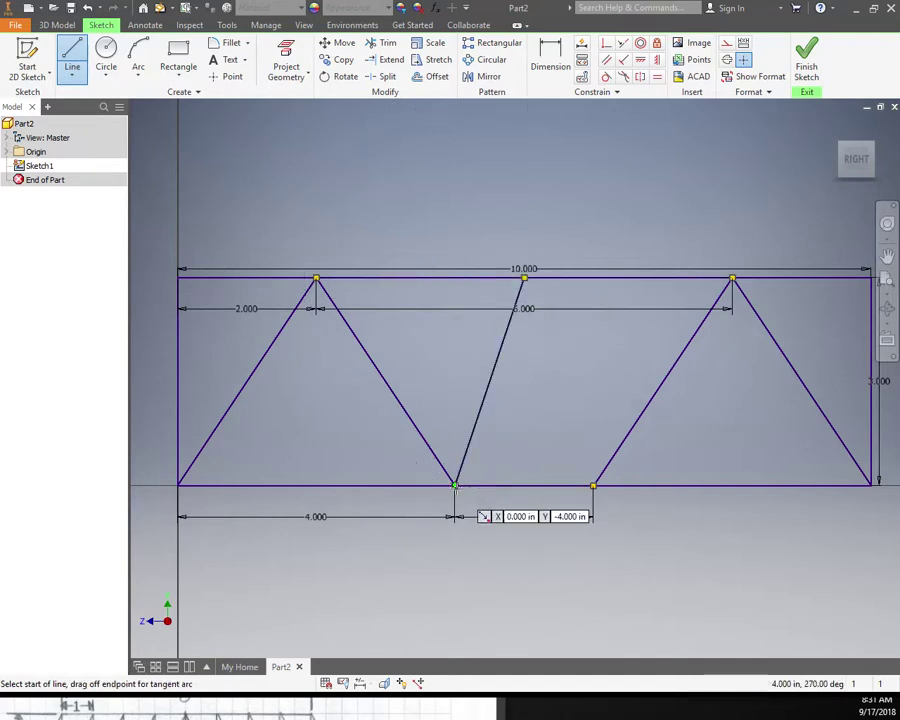
{"action": "left_click", "coordinate": [524, 277]}
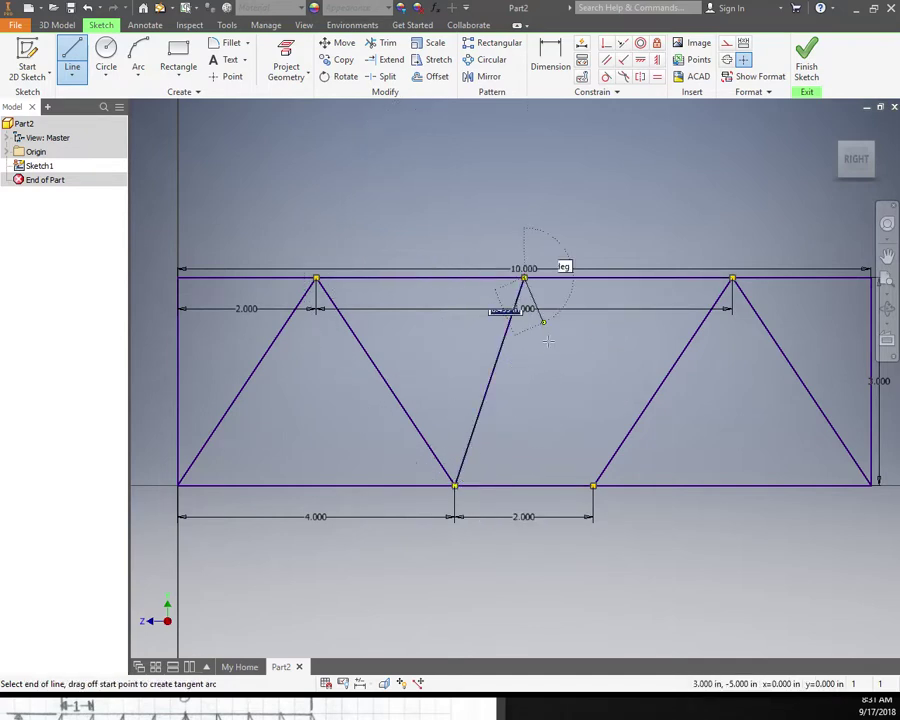
{"action": "double_click", "coordinate": [593, 486]}
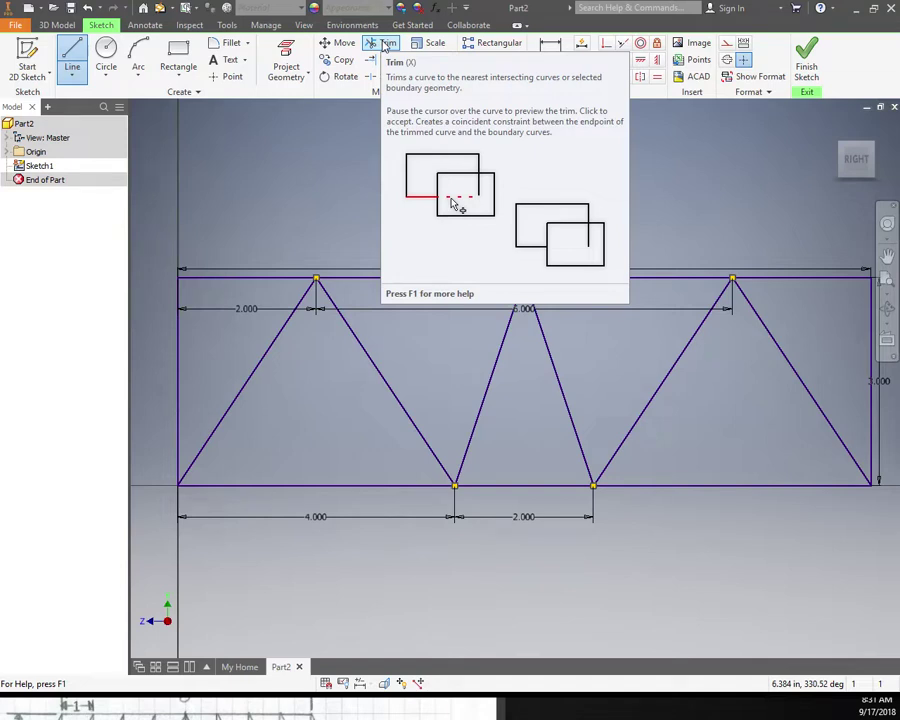
Step: Try to trim away the vertical edge at the rectangle's left end
{"action": "left_click", "coordinate": [384, 45]}
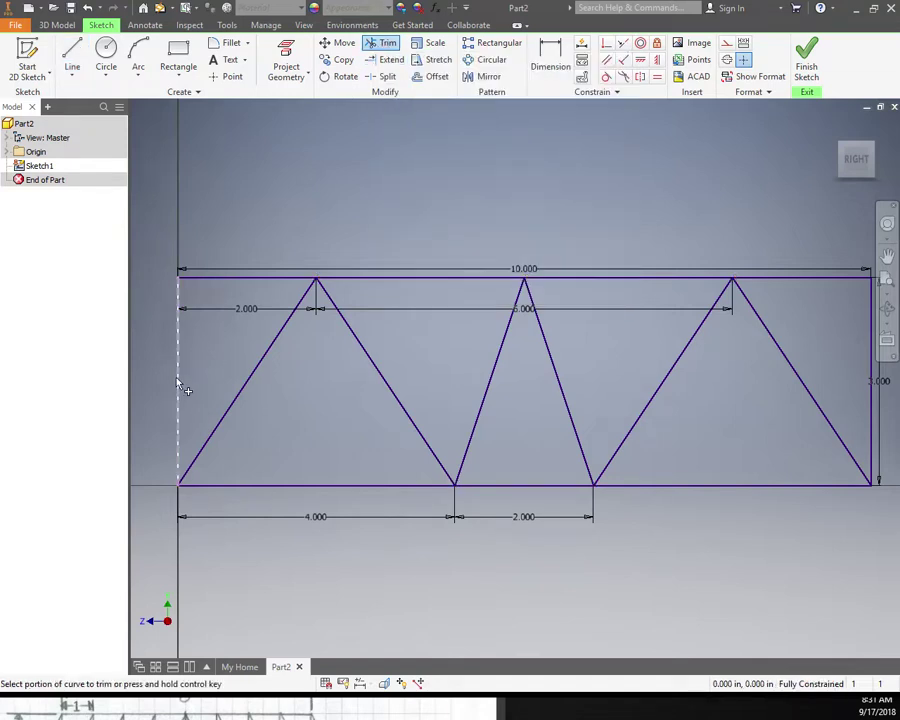
{"action": "left_click_drag", "start_coordinate": [161, 386], "coordinate": [187, 374]}
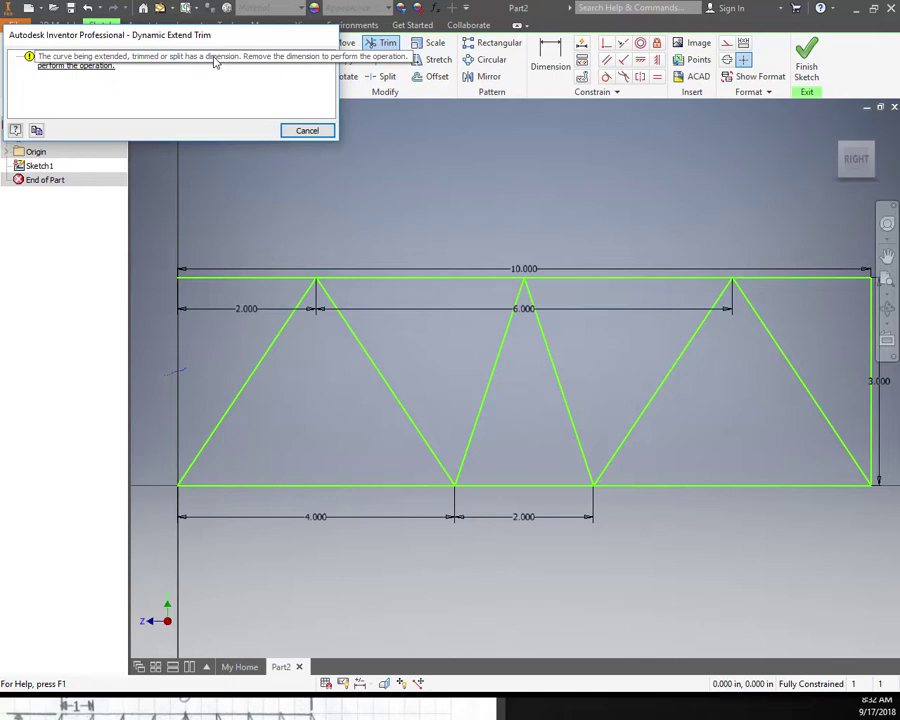
{"action": "left_click", "coordinate": [309, 132]}
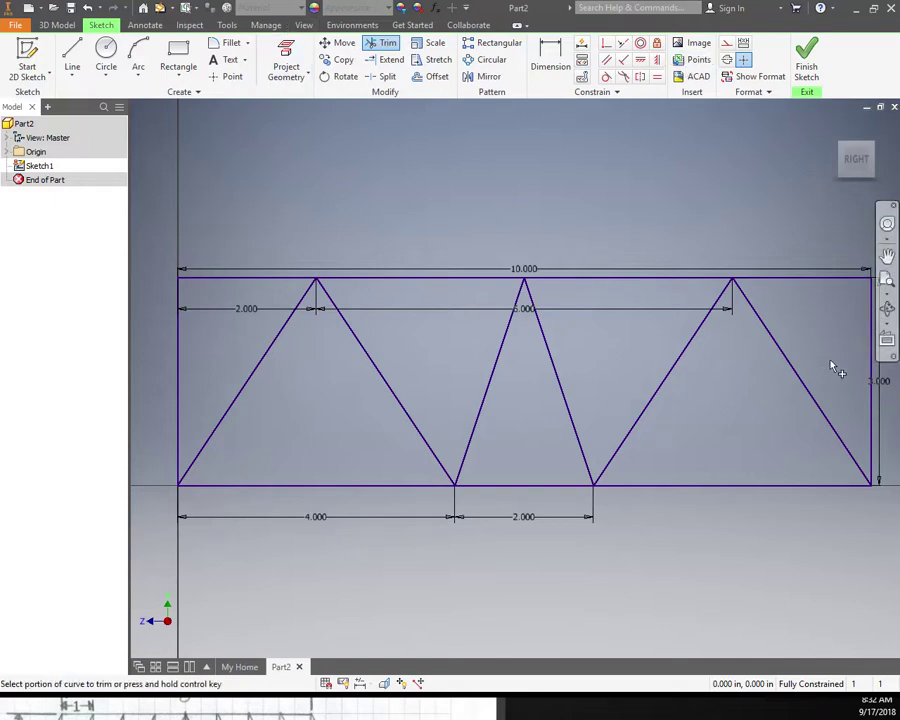
{"action": "key", "text": "Escape"}
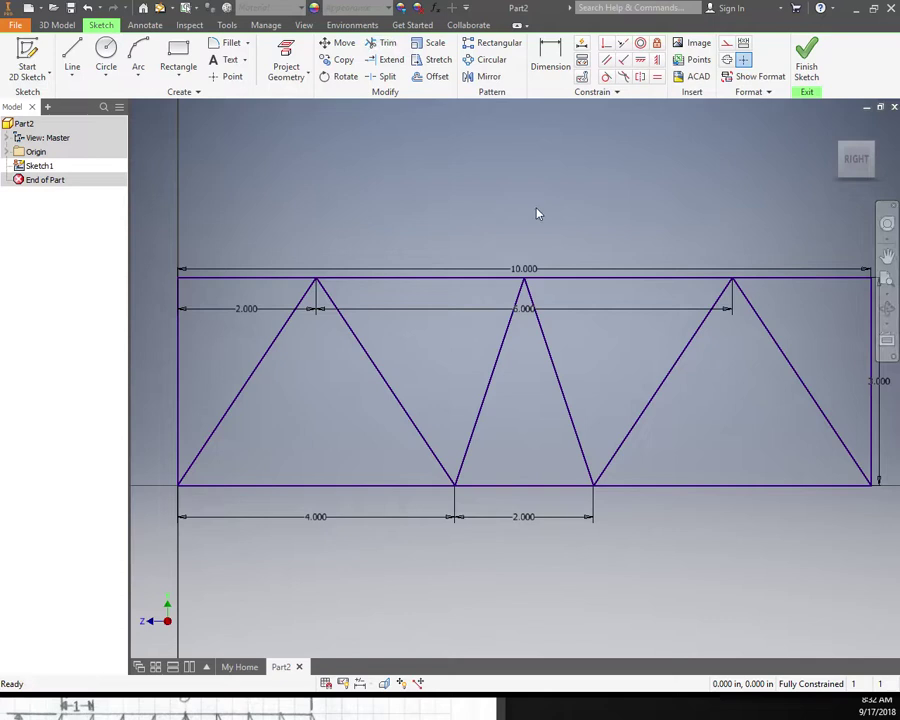
Step: Delete all dimensions from the truss sketch: the overall length and height, both bottom segment dimensions and both top segment dimensions
{"action": "left_click", "coordinate": [518, 270]}
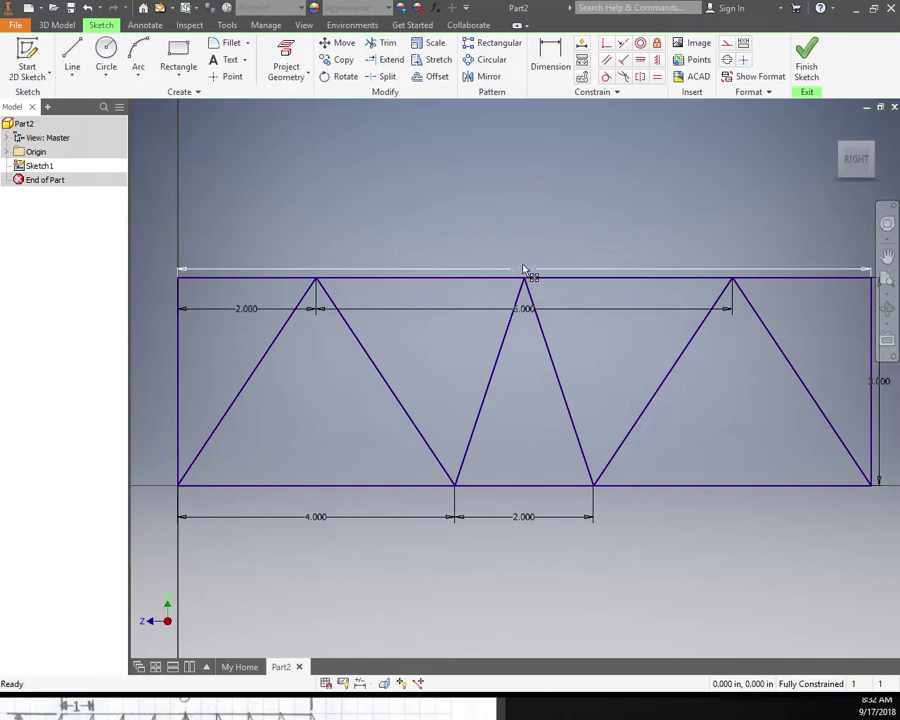
{"action": "key", "text": "Delete"}
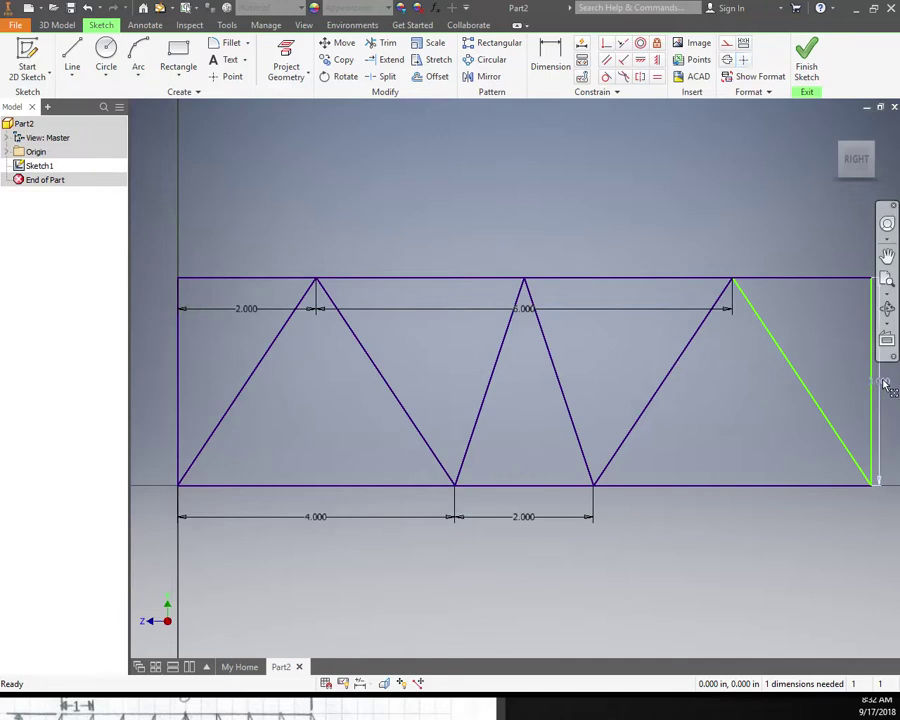
{"action": "key", "text": "Delete"}
{"action": "key", "text": "Delete"}
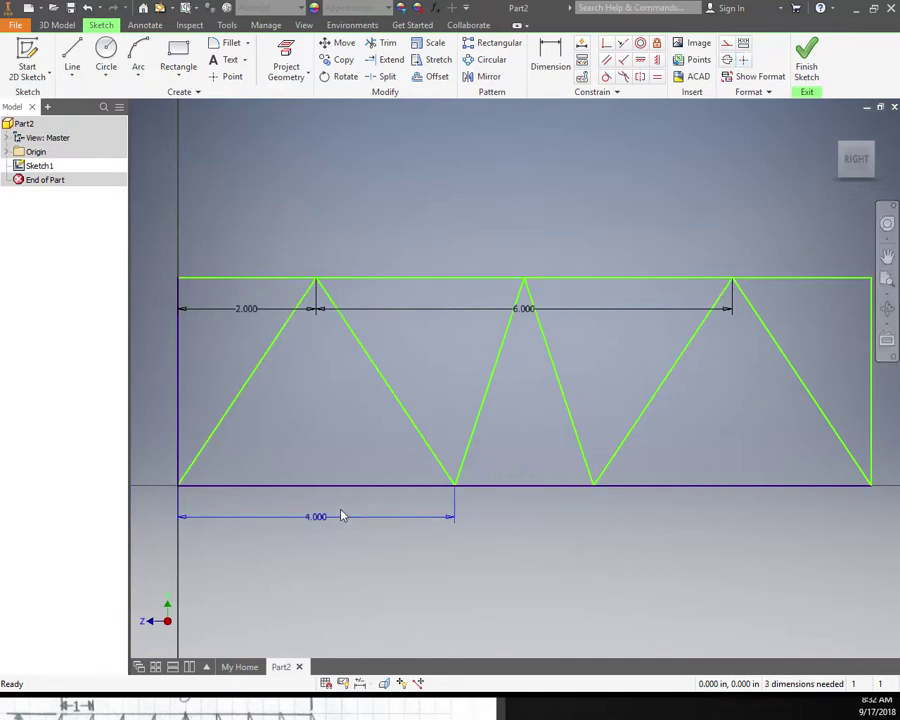
{"action": "left_click", "coordinate": [341, 516]}
{"action": "key", "text": "Delete"}
{"action": "left_click", "coordinate": [219, 310]}
{"action": "key", "text": "Delete"}
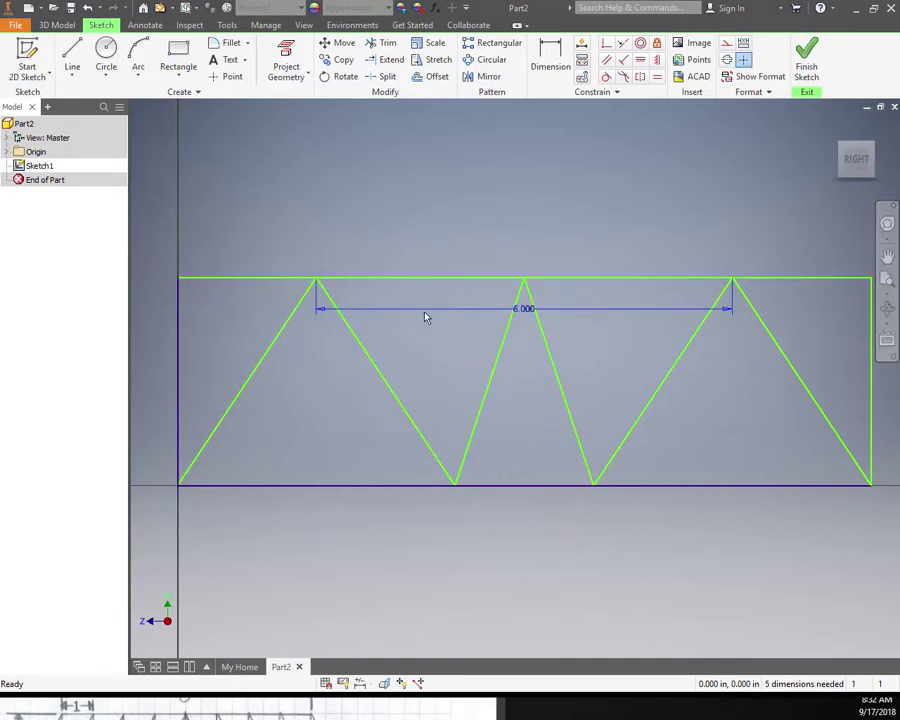
{"action": "left_click", "coordinate": [449, 307]}
{"action": "key", "text": "Delete"}
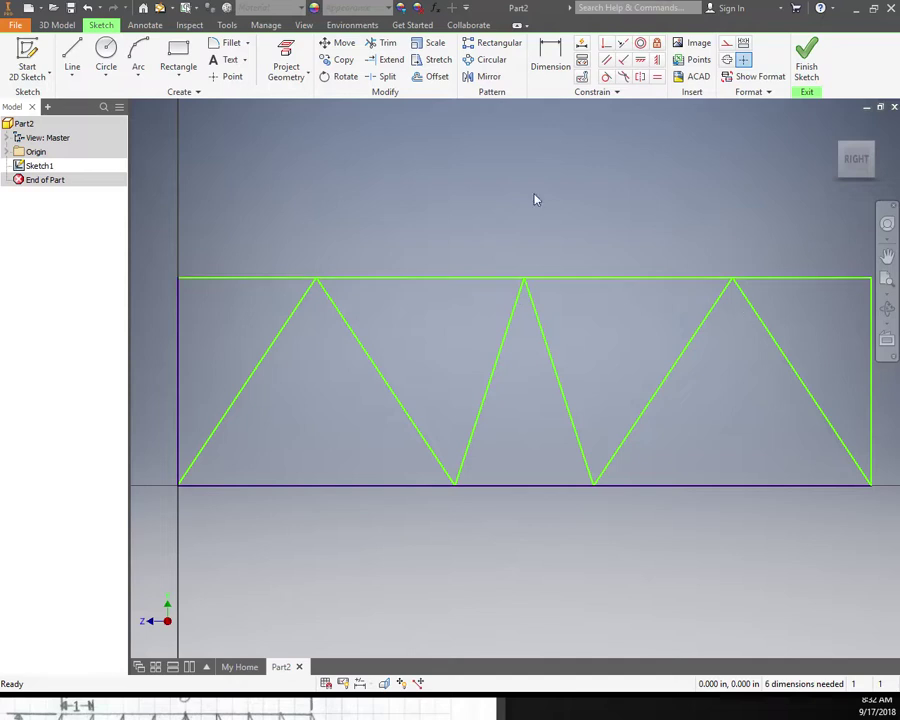
Step: Dimension the horizontal distance between the truss's first and middle top joints, placing the dimension above the top edge
{"action": "left_click", "coordinate": [552, 66]}
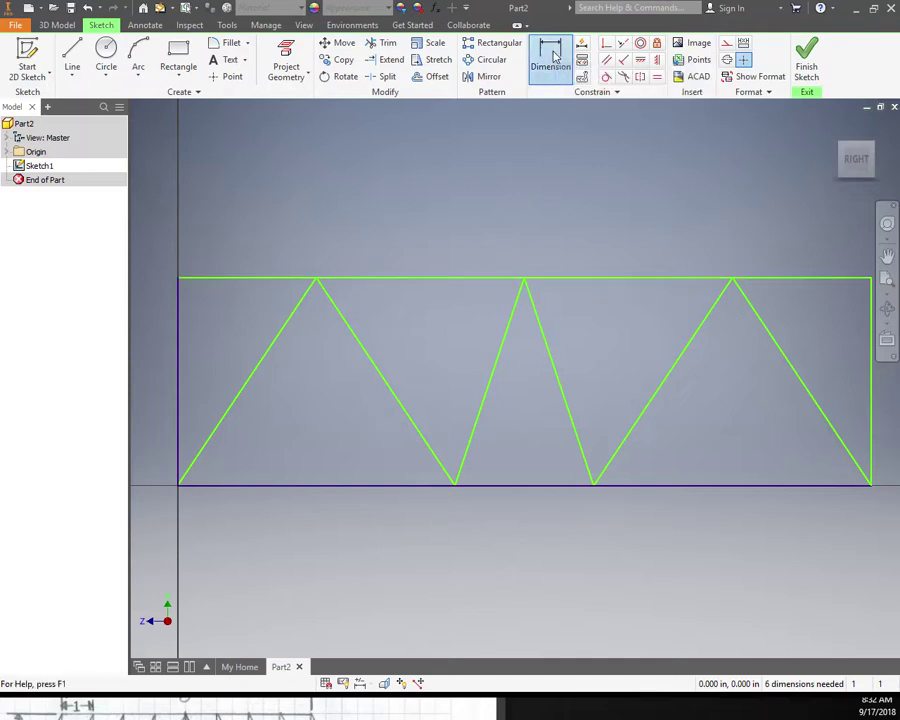
{"action": "left_click", "coordinate": [316, 279]}
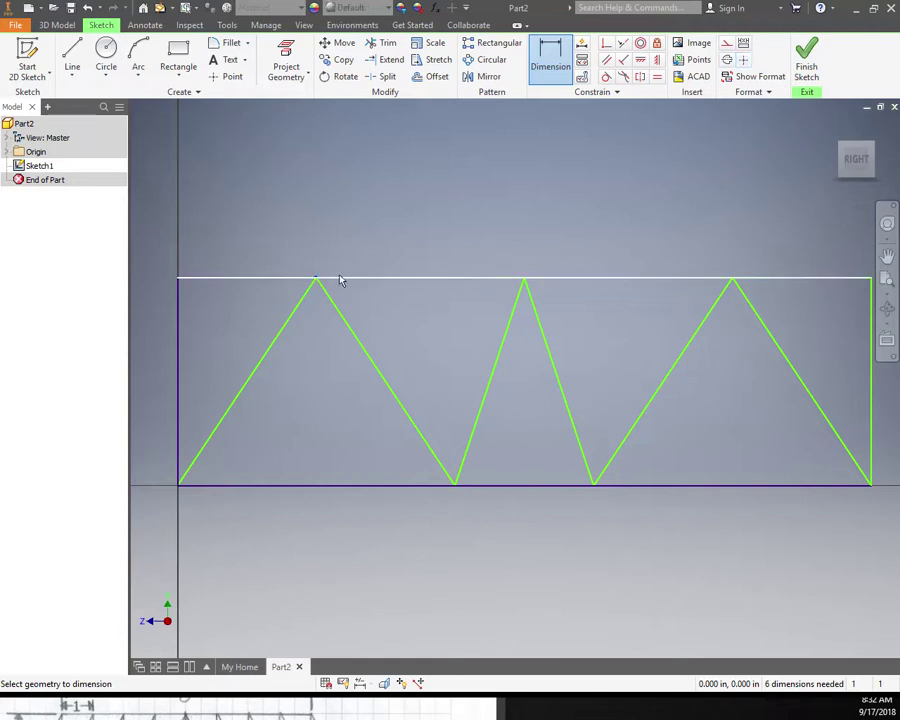
{"action": "left_click", "coordinate": [523, 279]}
{"action": "left_click", "coordinate": [422, 241]}
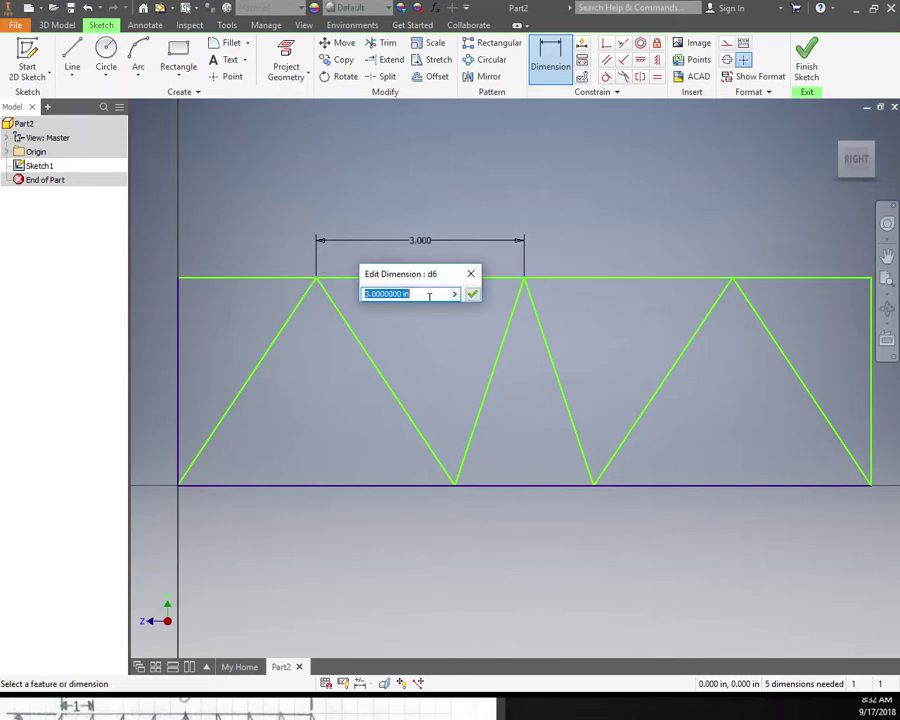
{"action": "left_click", "coordinate": [470, 276]}
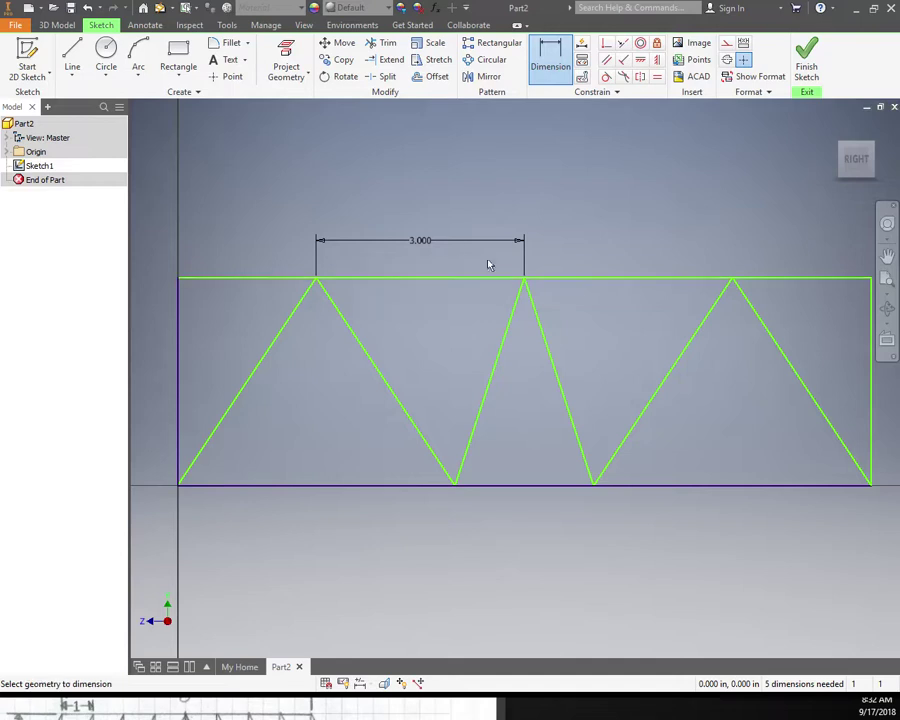
Step: Delete the dimension between the first and middle top joints
{"action": "left_click", "coordinate": [441, 245]}
{"action": "key", "text": "Escape"}
{"action": "key", "text": "Escape"}
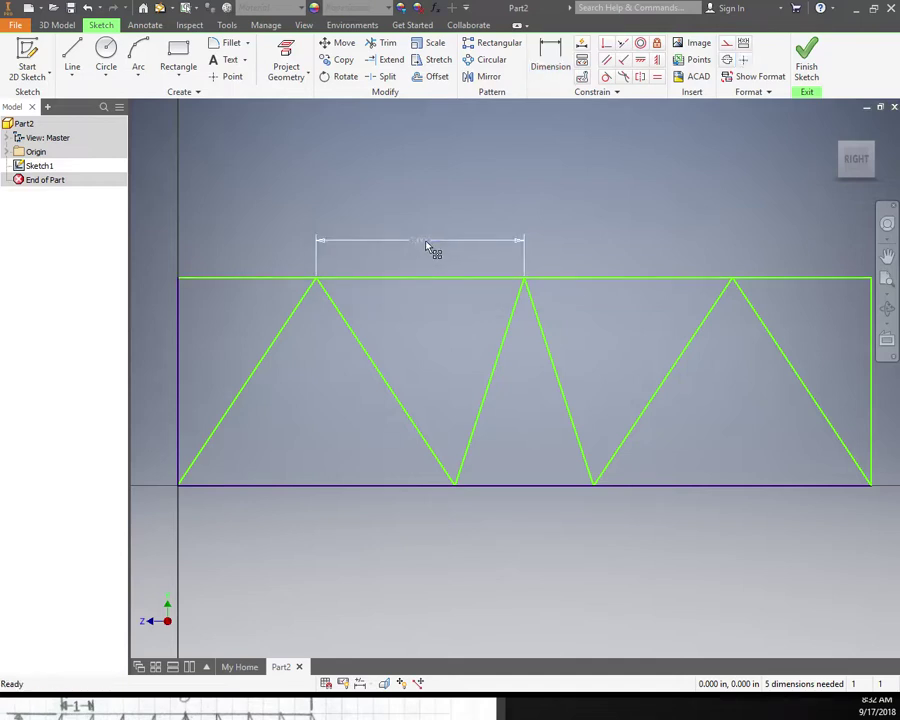
{"action": "left_click", "coordinate": [430, 248]}
{"action": "key", "text": "Delete"}
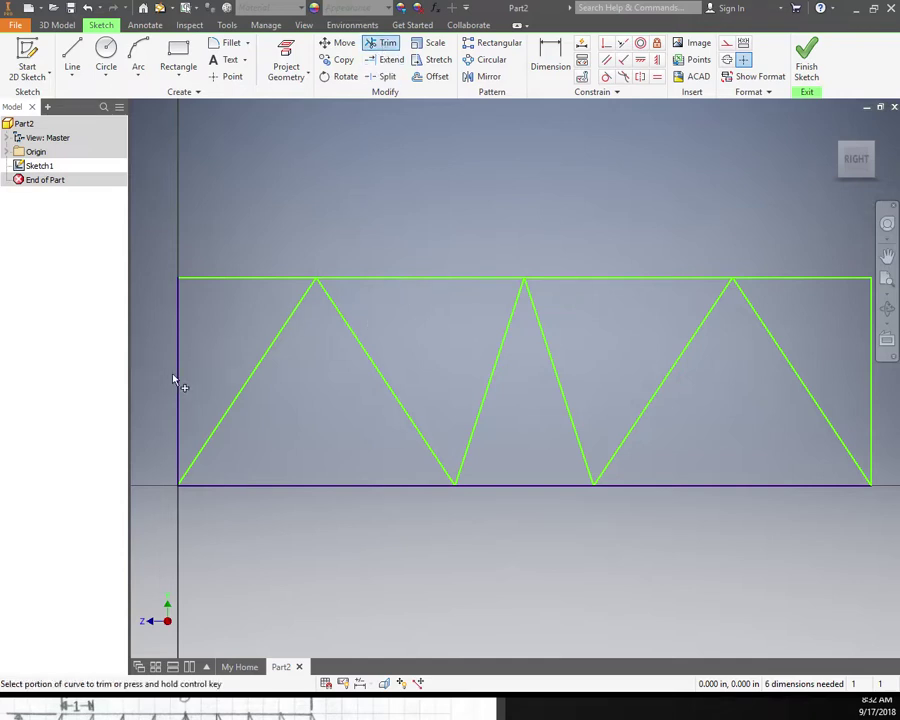
Step: Trim away both vertical end edges and the top-edge segments extending beyond the outer diagonals, leaving only the truss outline and inner diagonals
{"action": "left_click_drag", "start_coordinate": [163, 393], "coordinate": [196, 372]}
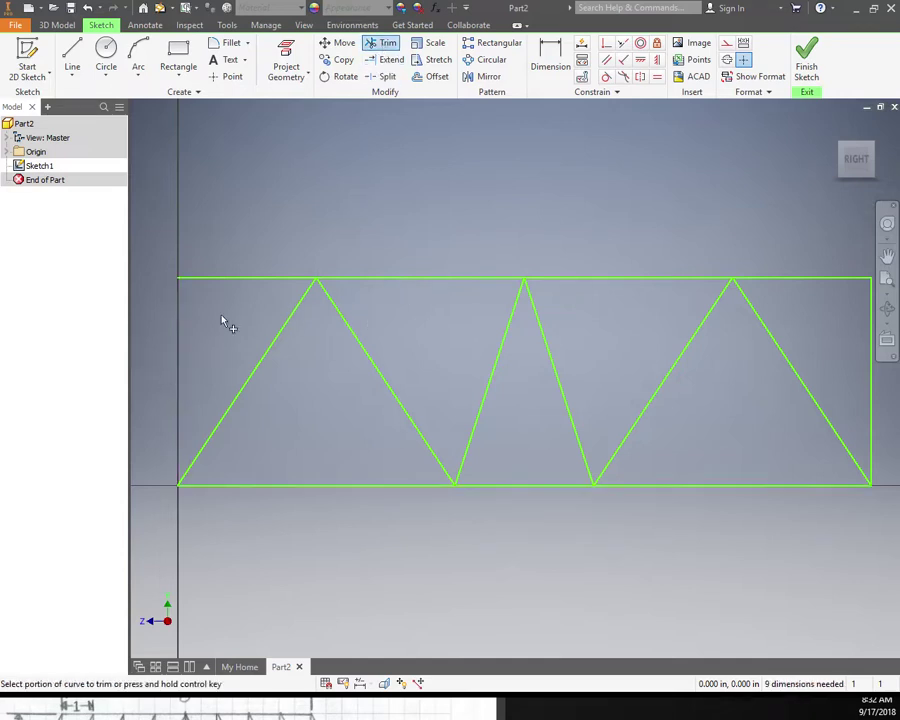
{"action": "left_click", "coordinate": [262, 284]}
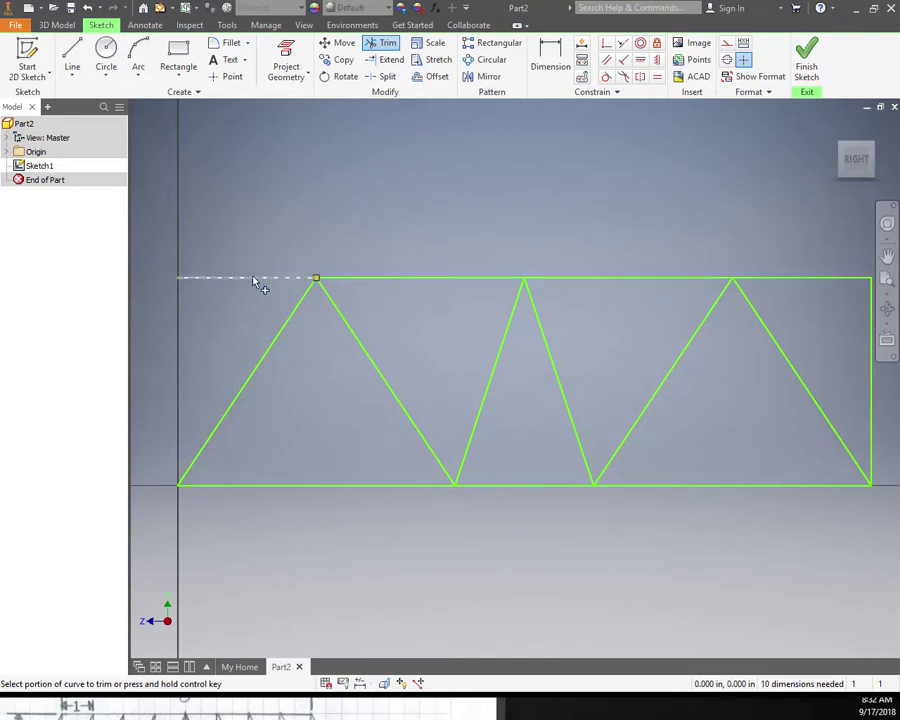
{"action": "left_click", "coordinate": [255, 283]}
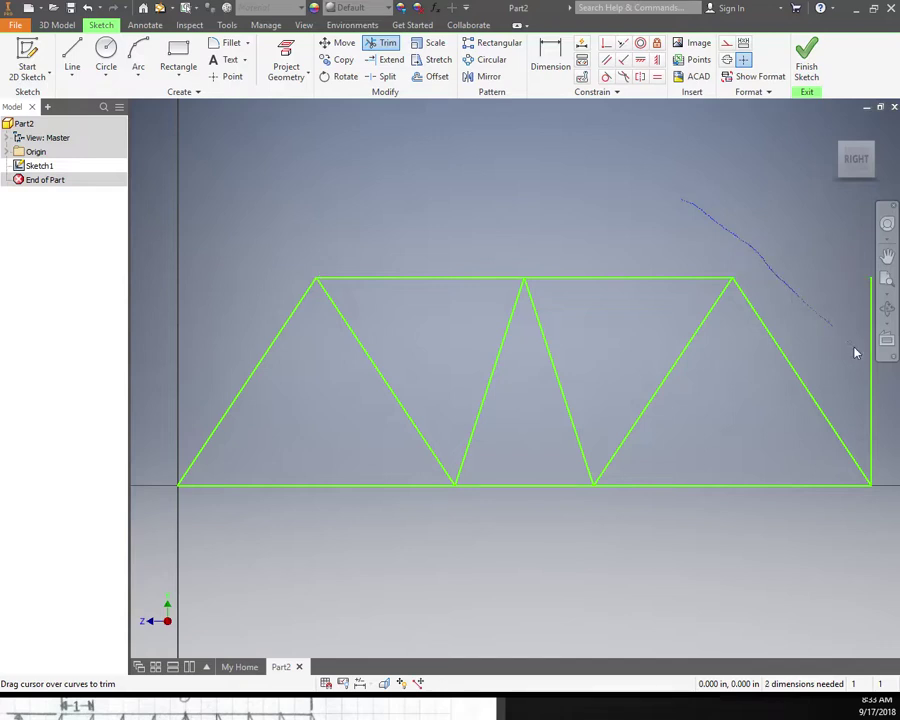
{"action": "left_click_drag", "start_coordinate": [855, 352], "coordinate": [884, 392]}
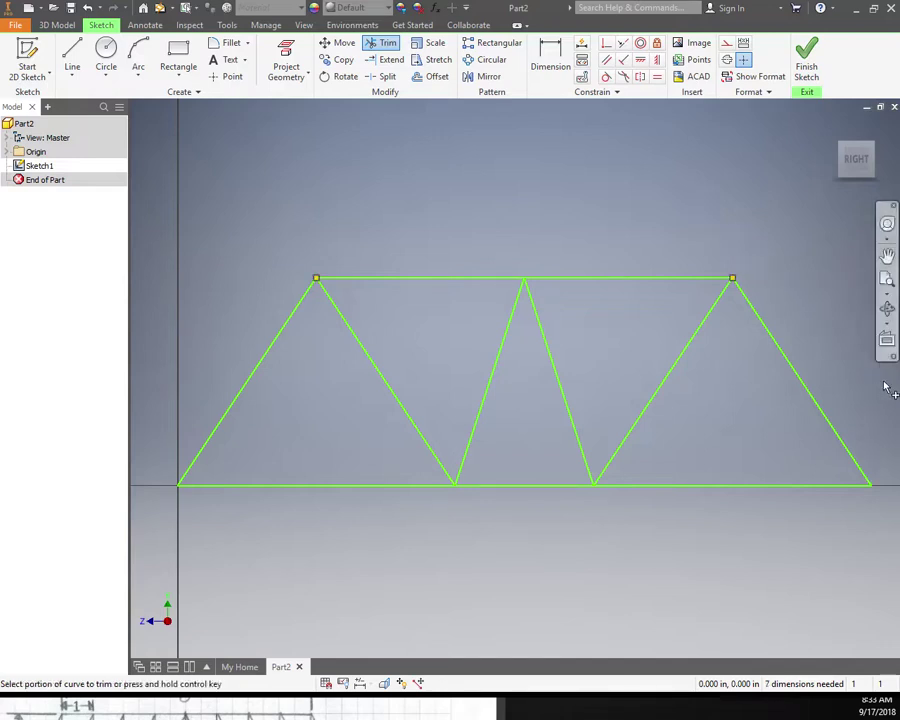